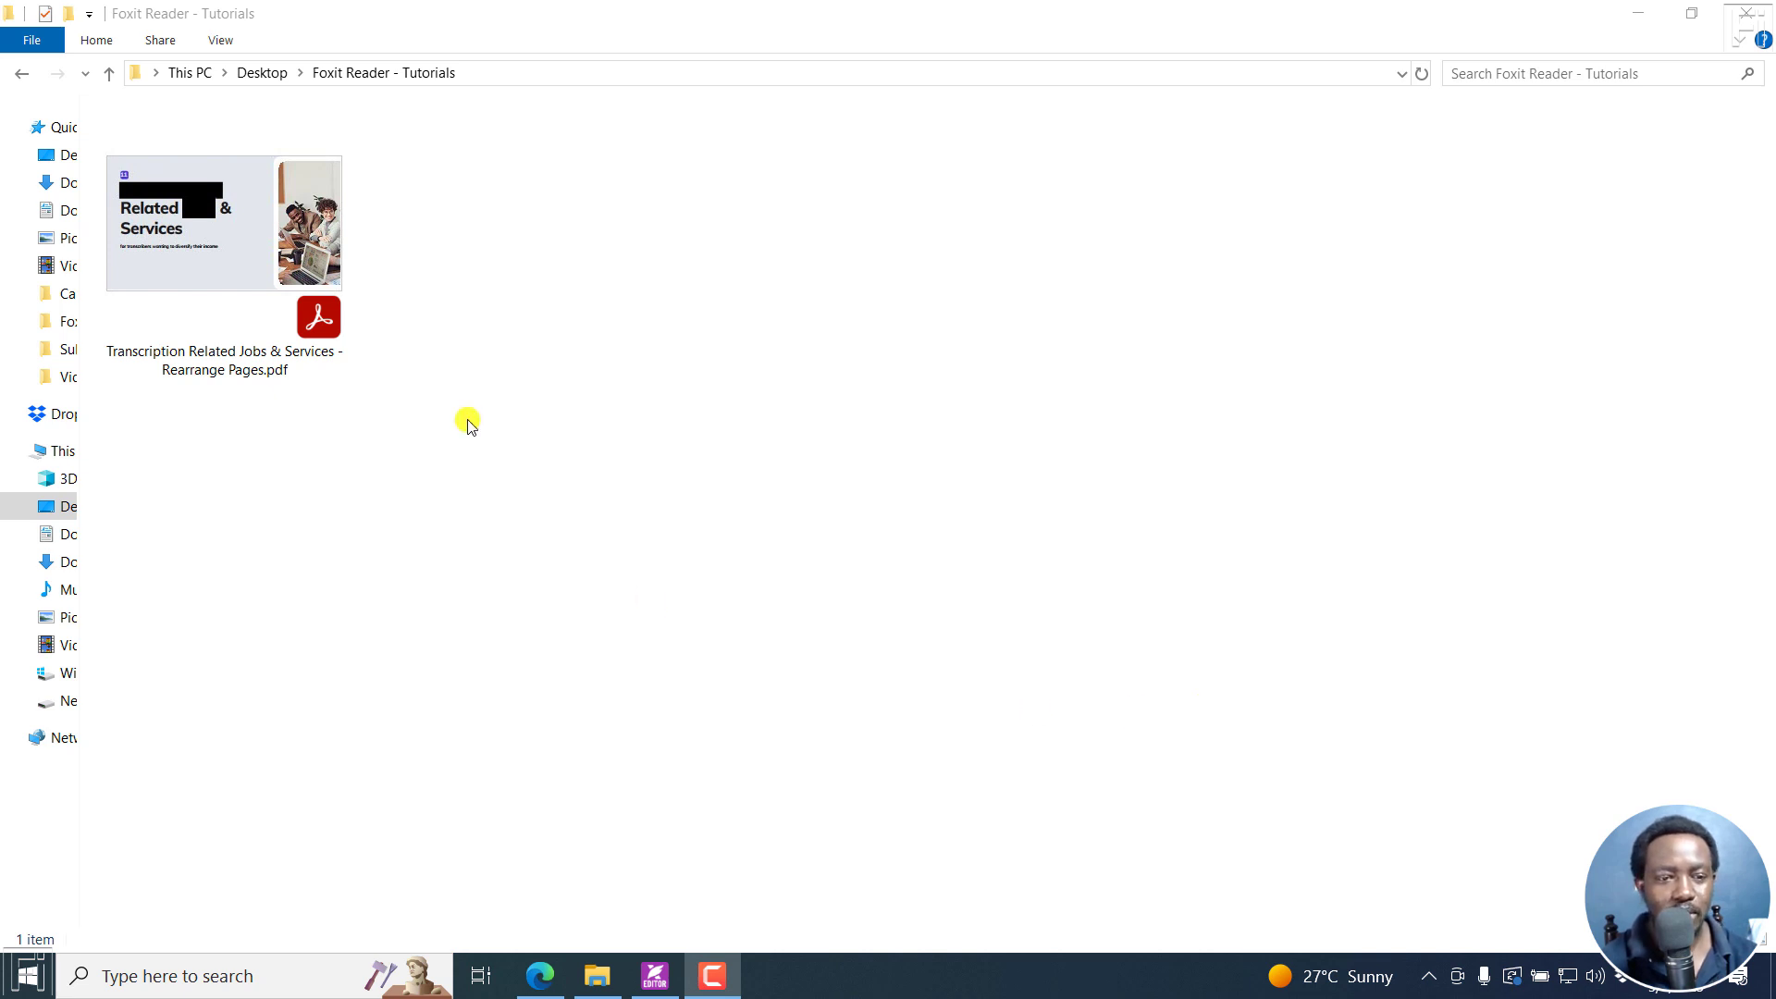
- Select the Transcription Related Jobs & Services PDF to show its 12.6 MB size
click(197, 250)
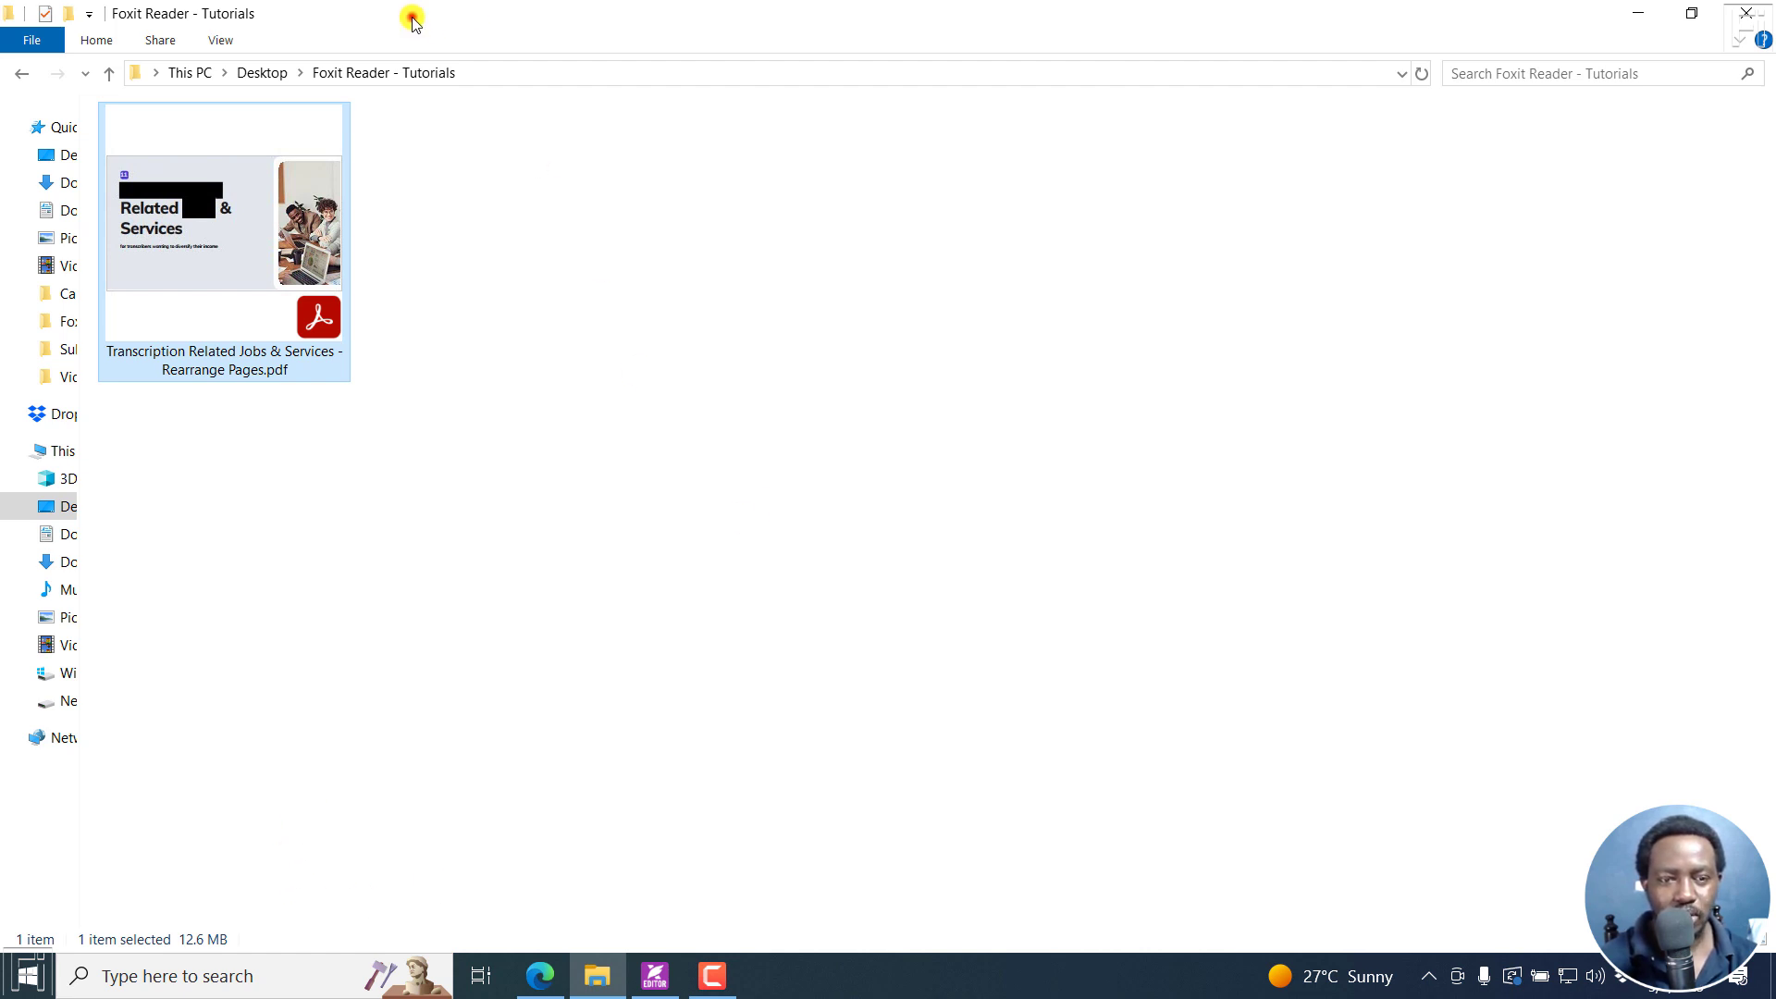
- Open the Transcription PDF in Foxit by dropping it from a restored Explorer window
drag(408, 16, 1043, 162)
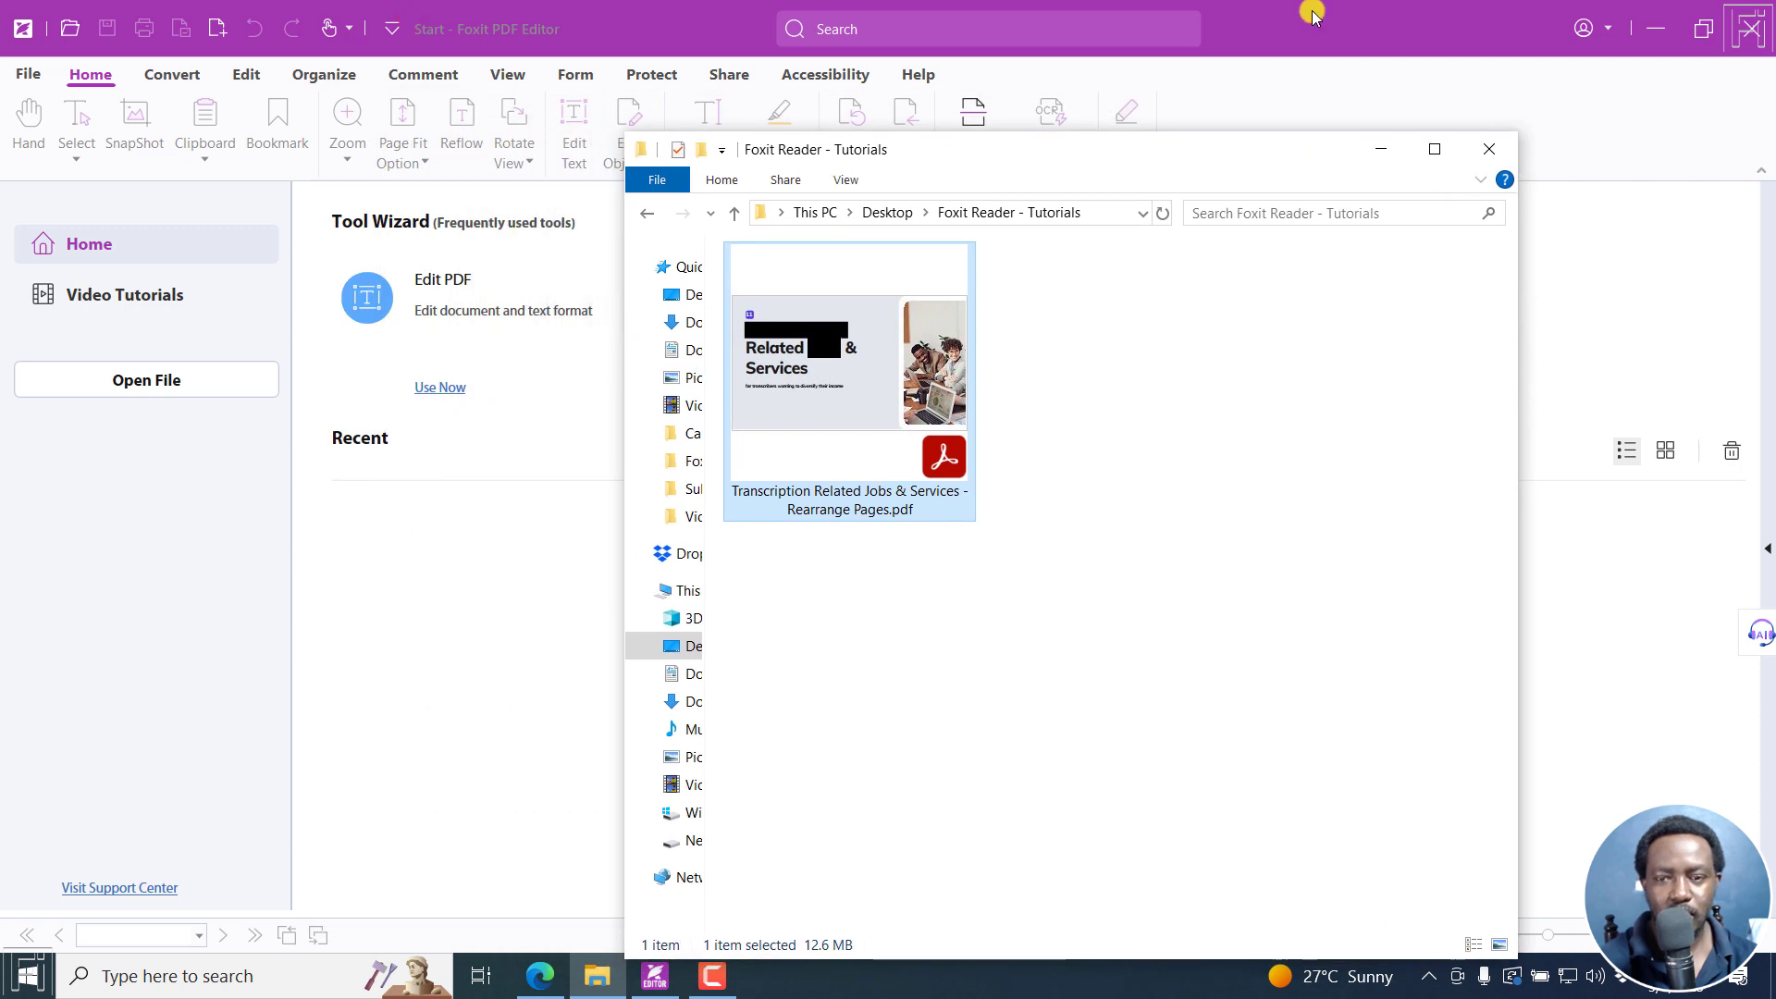
click(1307, 21)
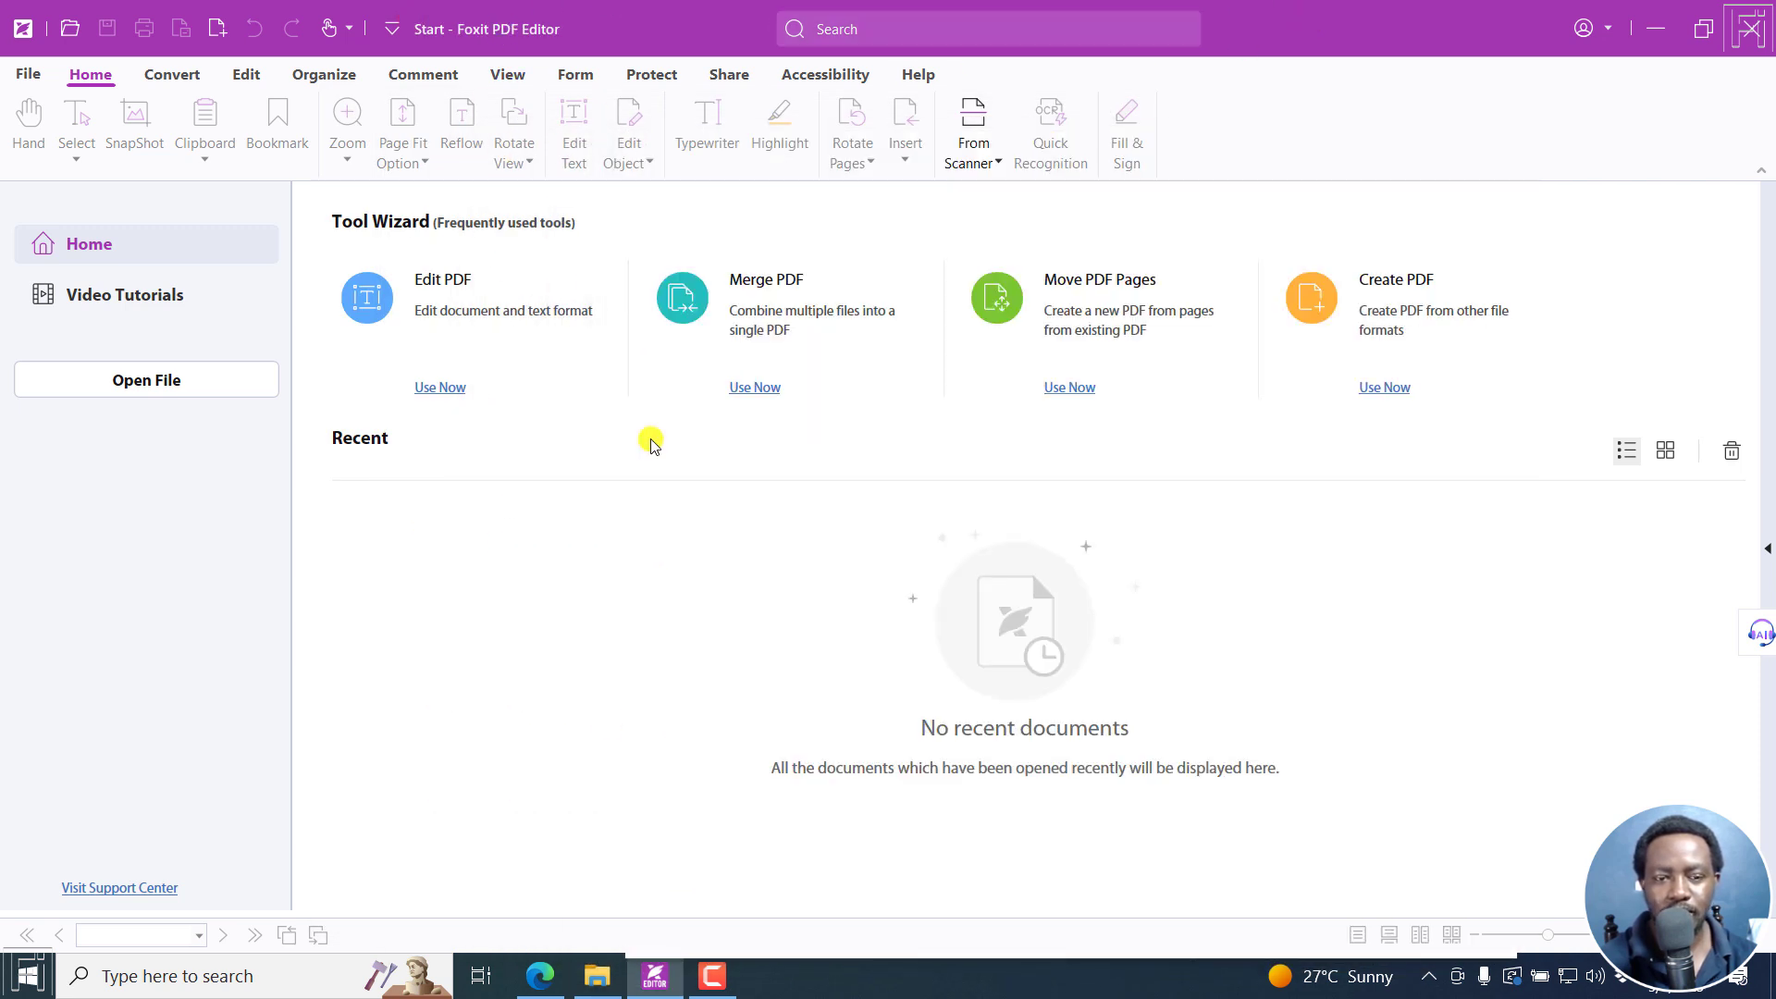
click(596, 975)
drag(817, 471, 485, 663)
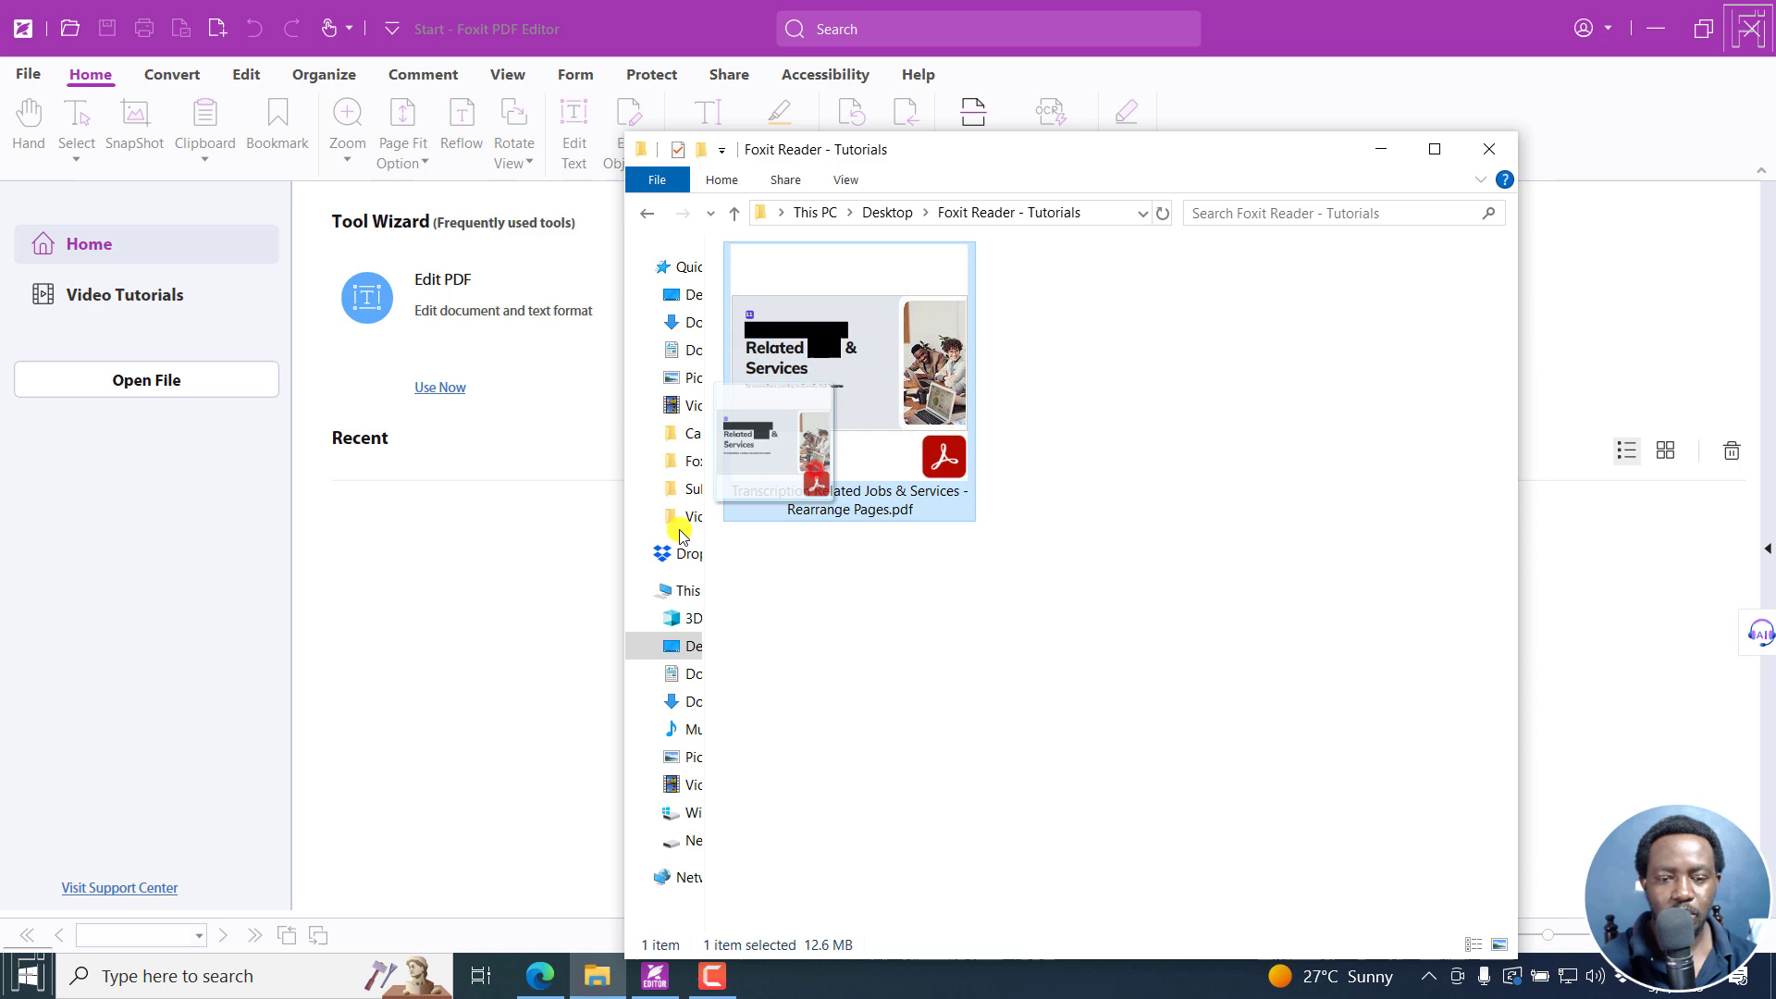
click(1302, 28)
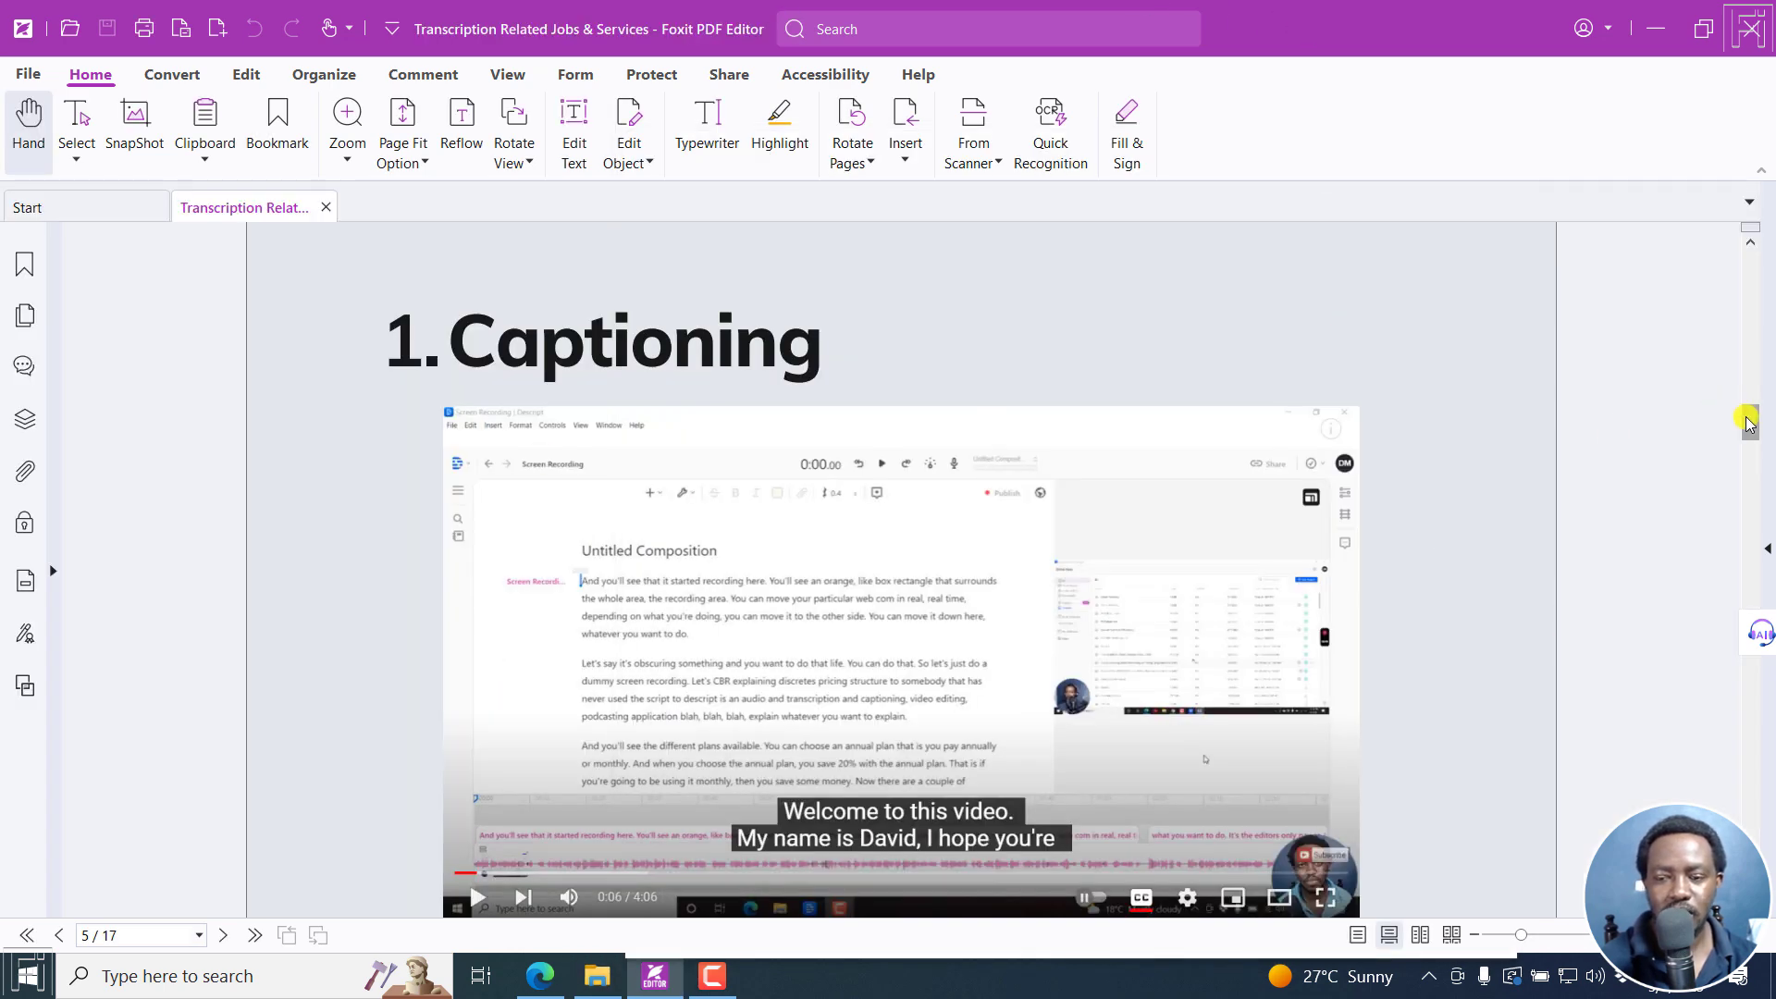
drag(1748, 423, 1764, 257)
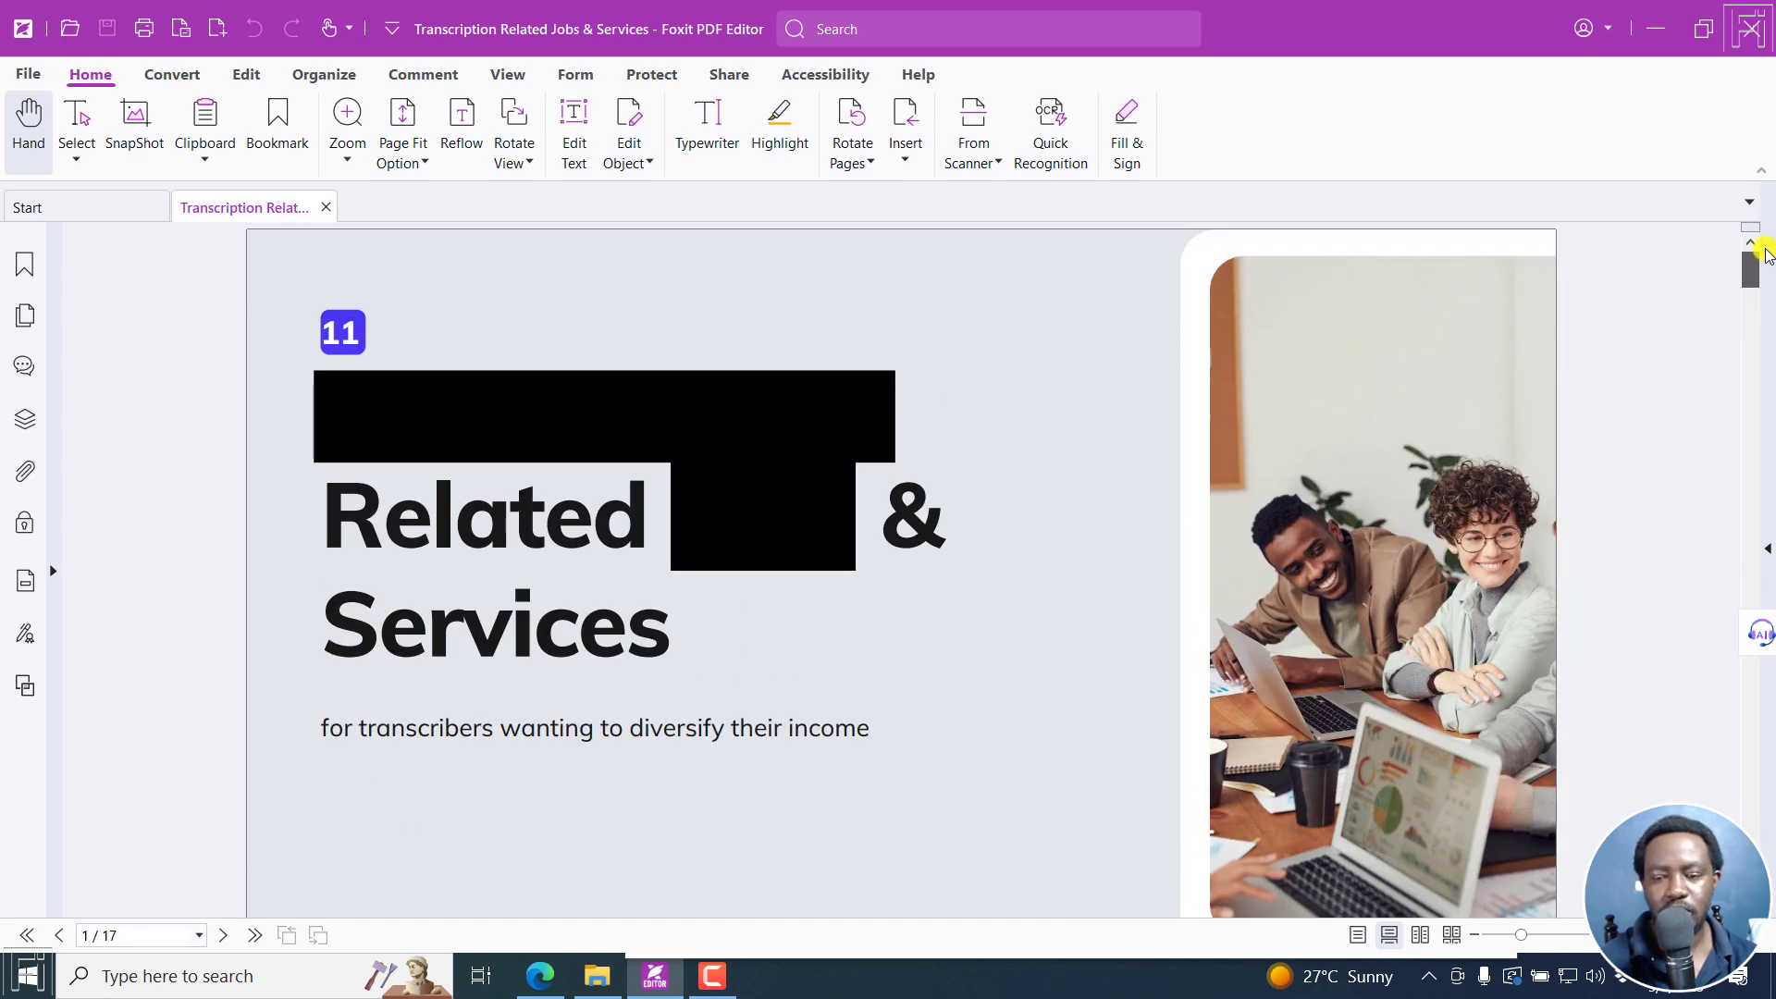
scroll(1750, 309, down, 1)
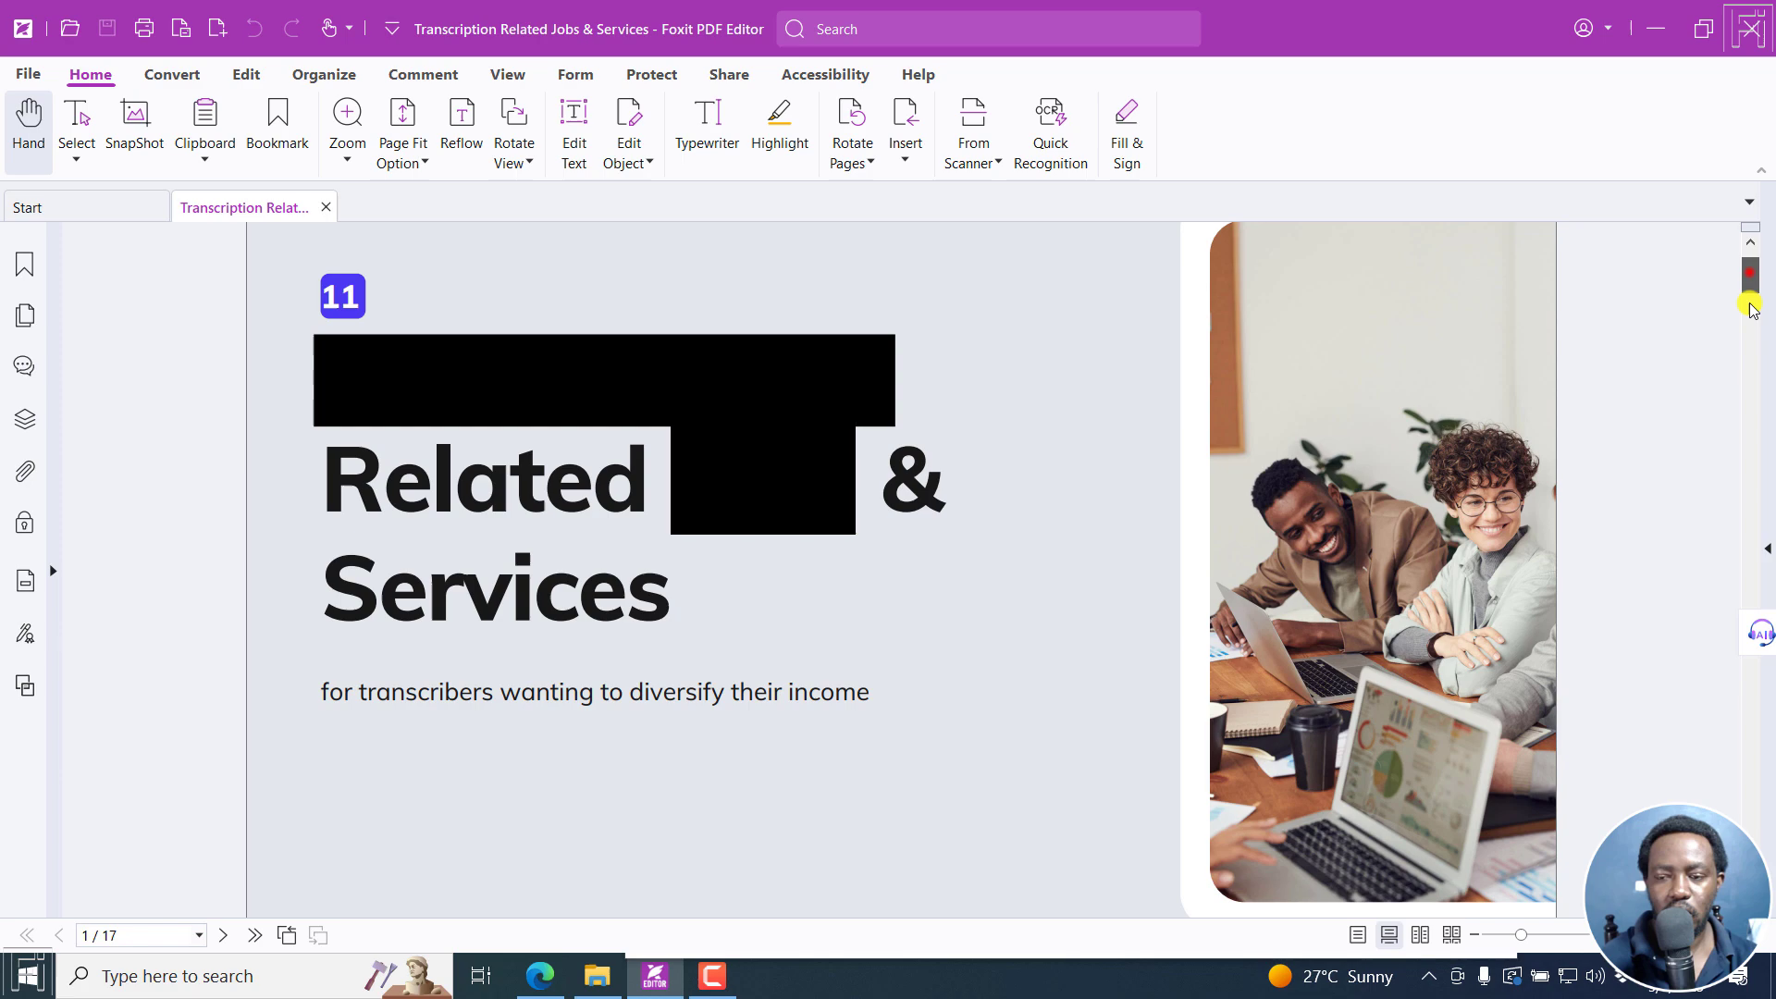
mouse_move(1751, 309)
mouse_down()
mouse_move(1701, 761)
mouse_move(1704, 798)
mouse_move(1747, 818)
mouse_move(1744, 260)
mouse_up()
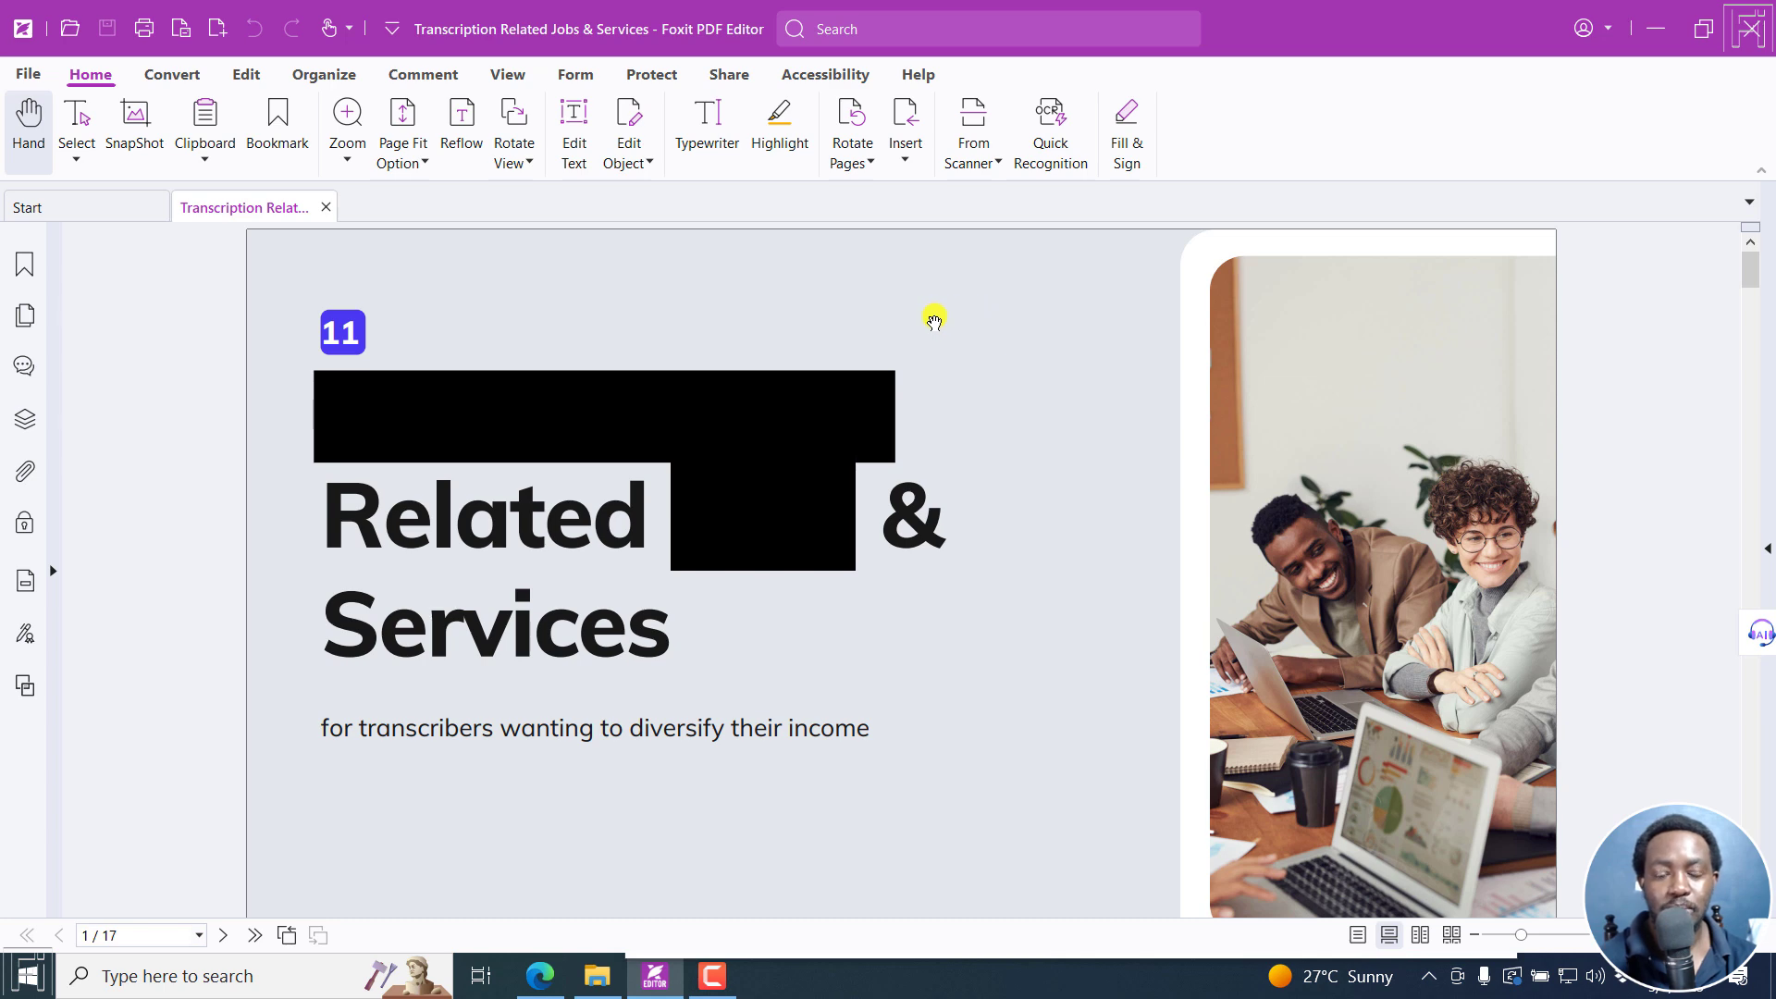
- Reach Reduce File Size for the current file via File > PDF Optimizer
click(26, 73)
click(70, 330)
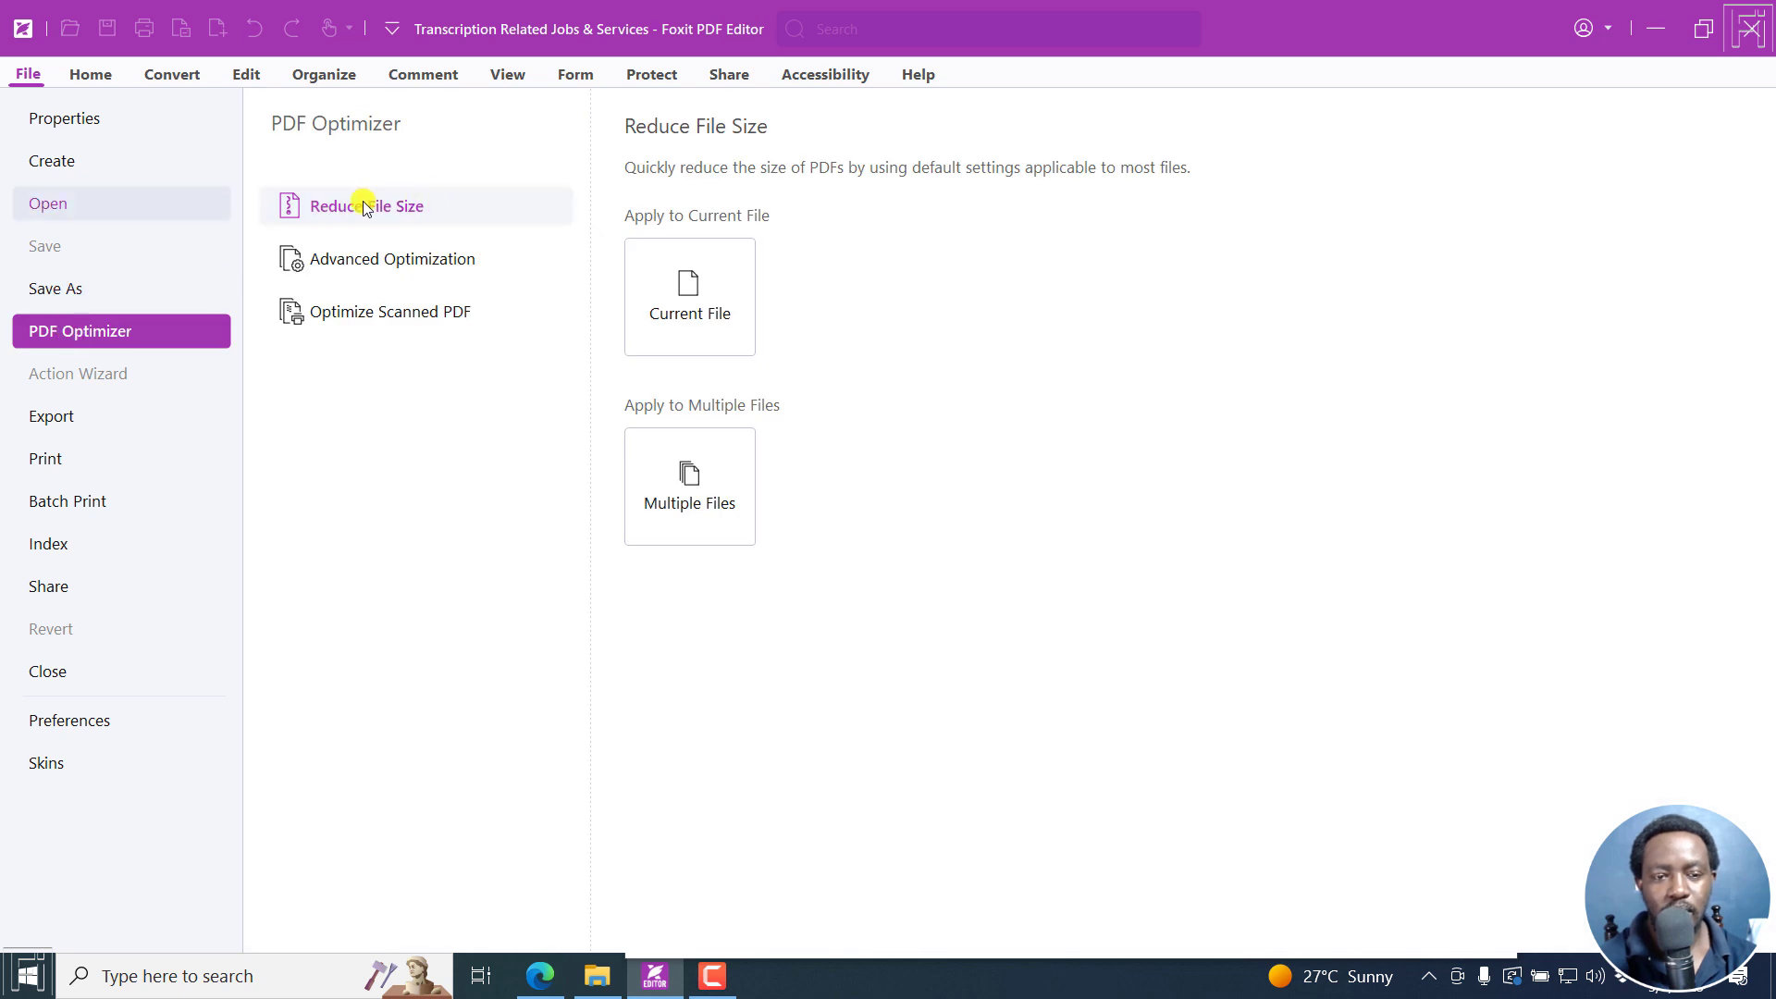
click(348, 209)
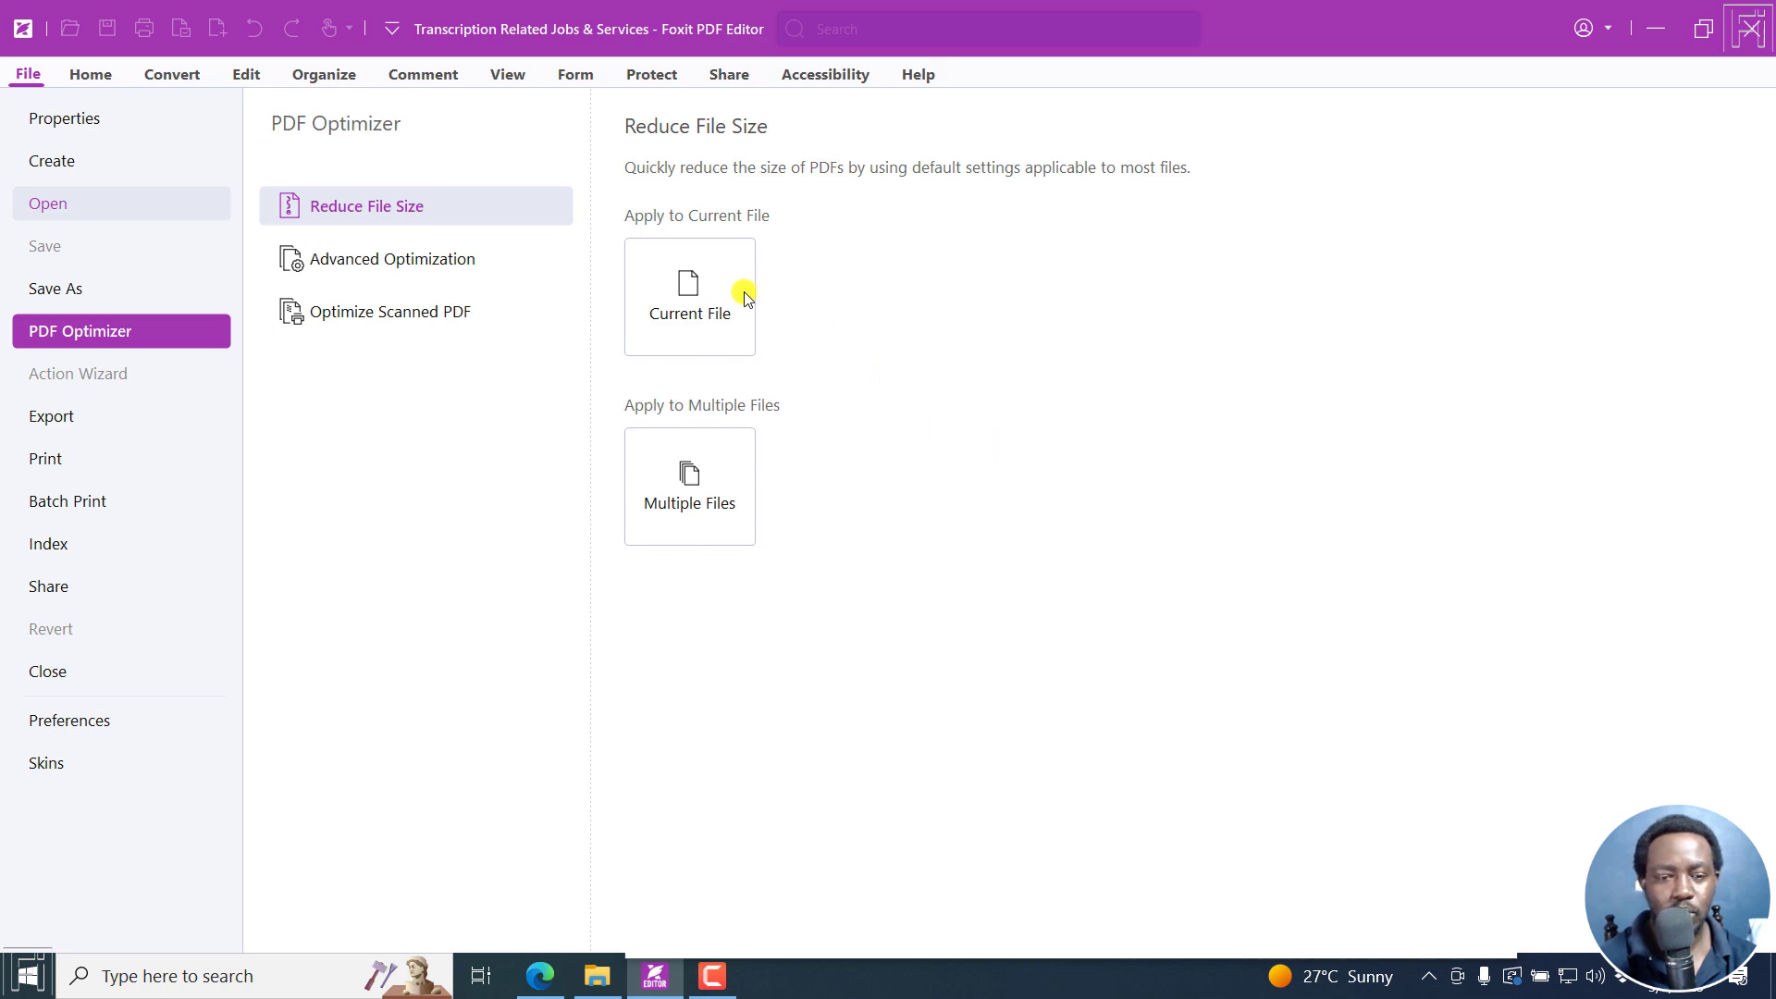
click(685, 291)
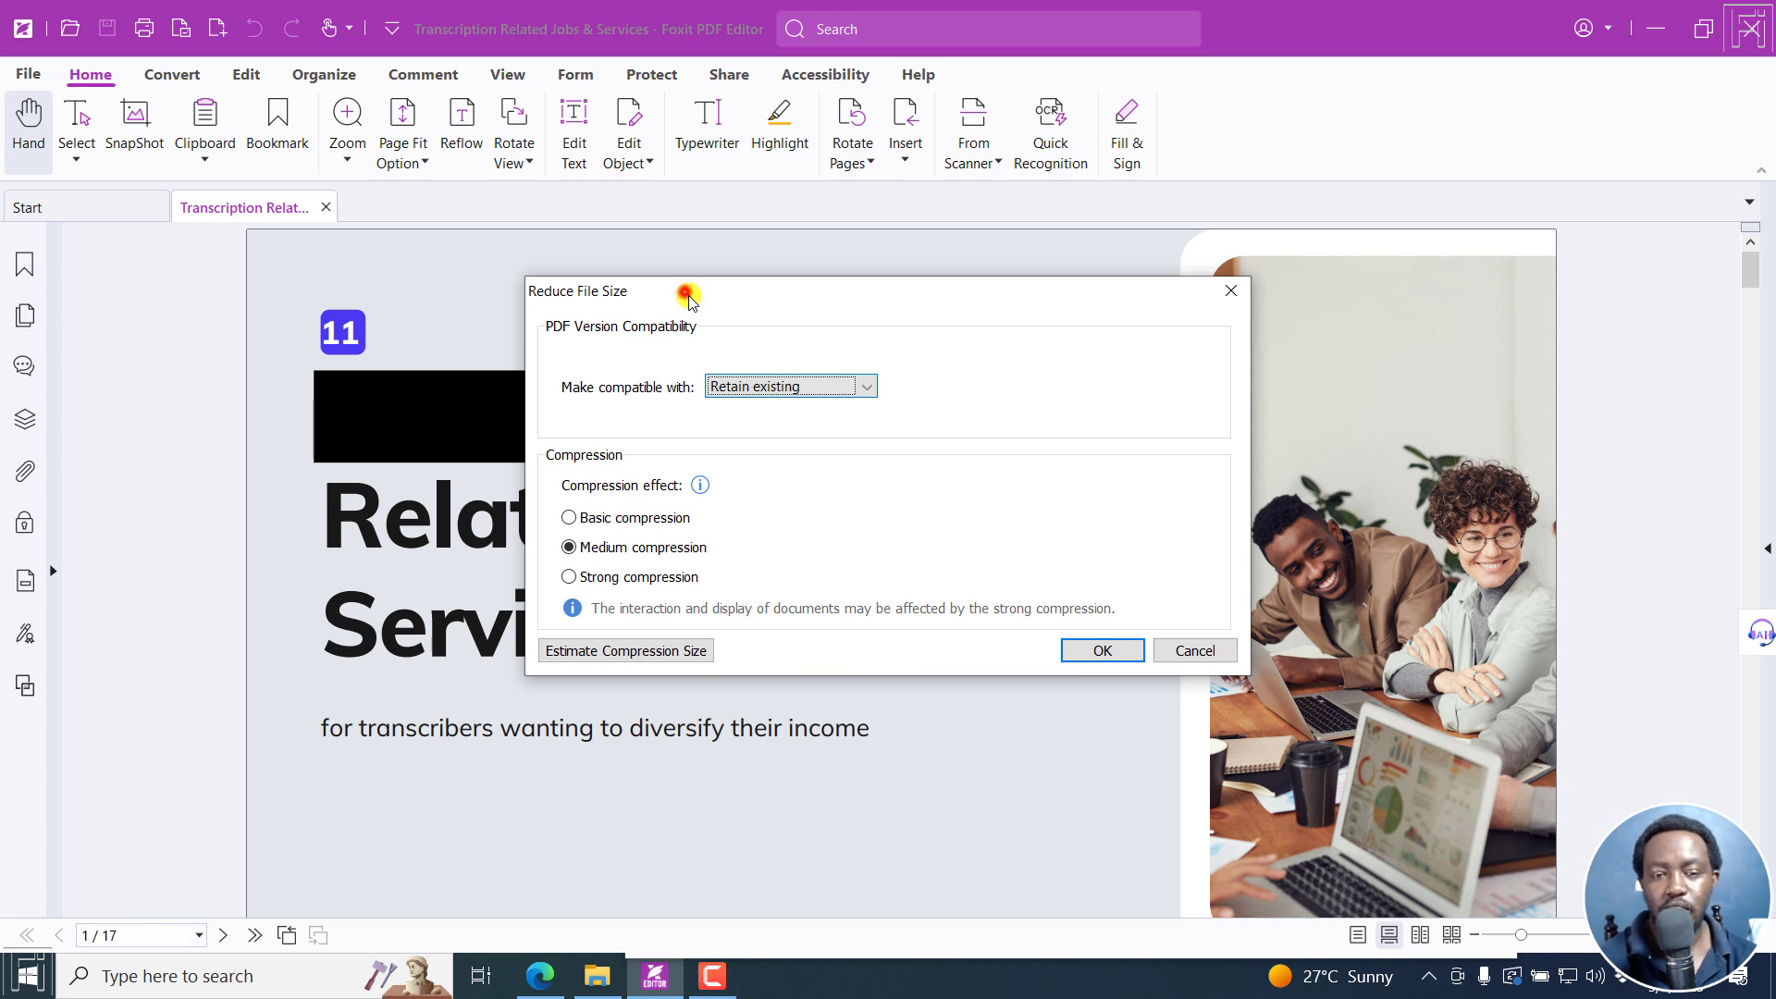
drag(686, 296, 679, 331)
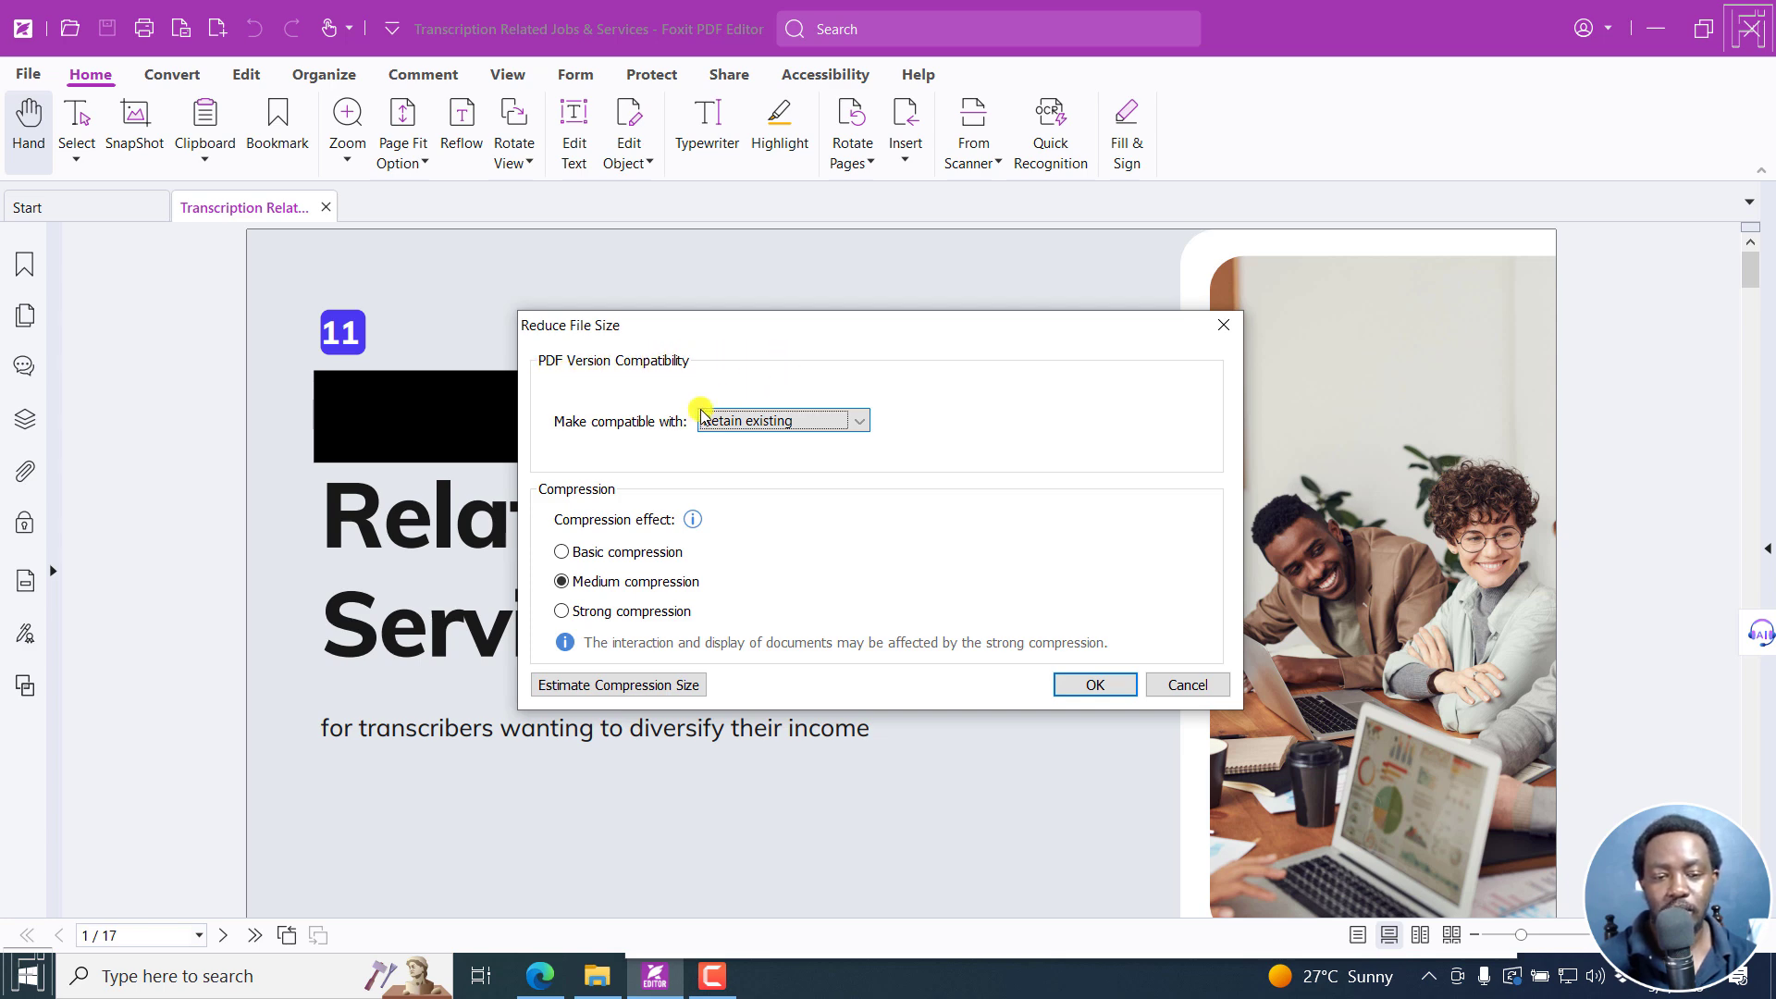
click(863, 425)
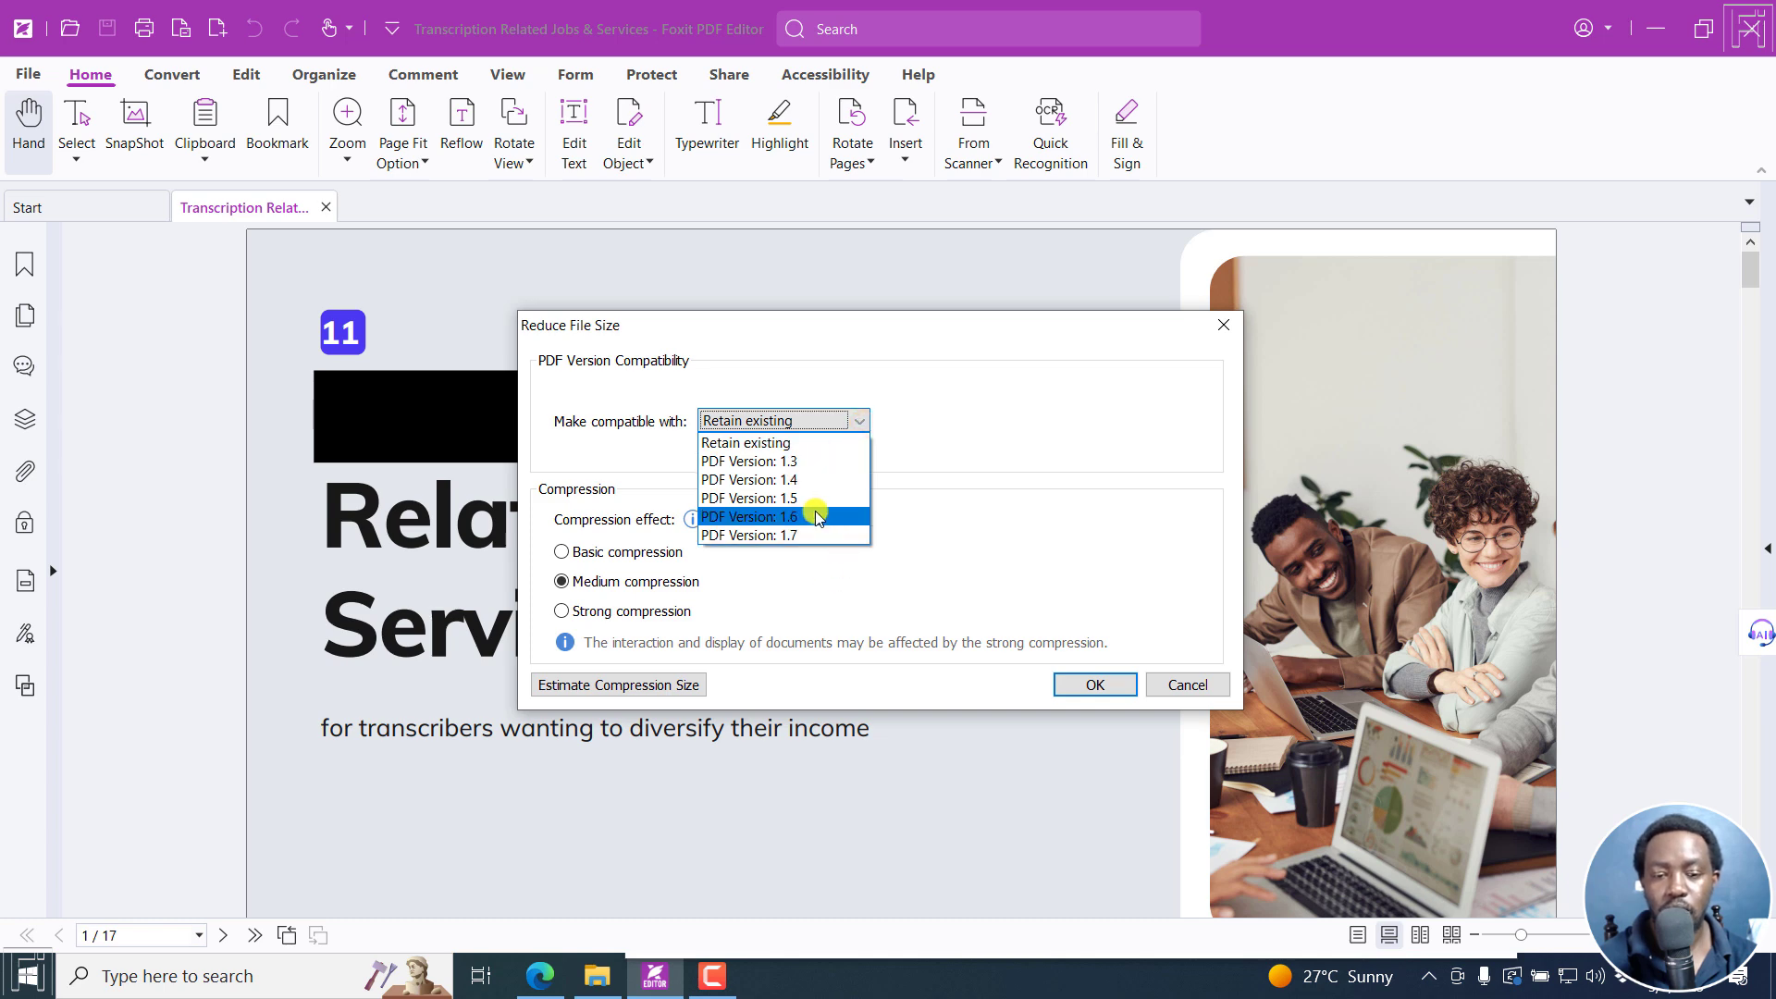
click(761, 439)
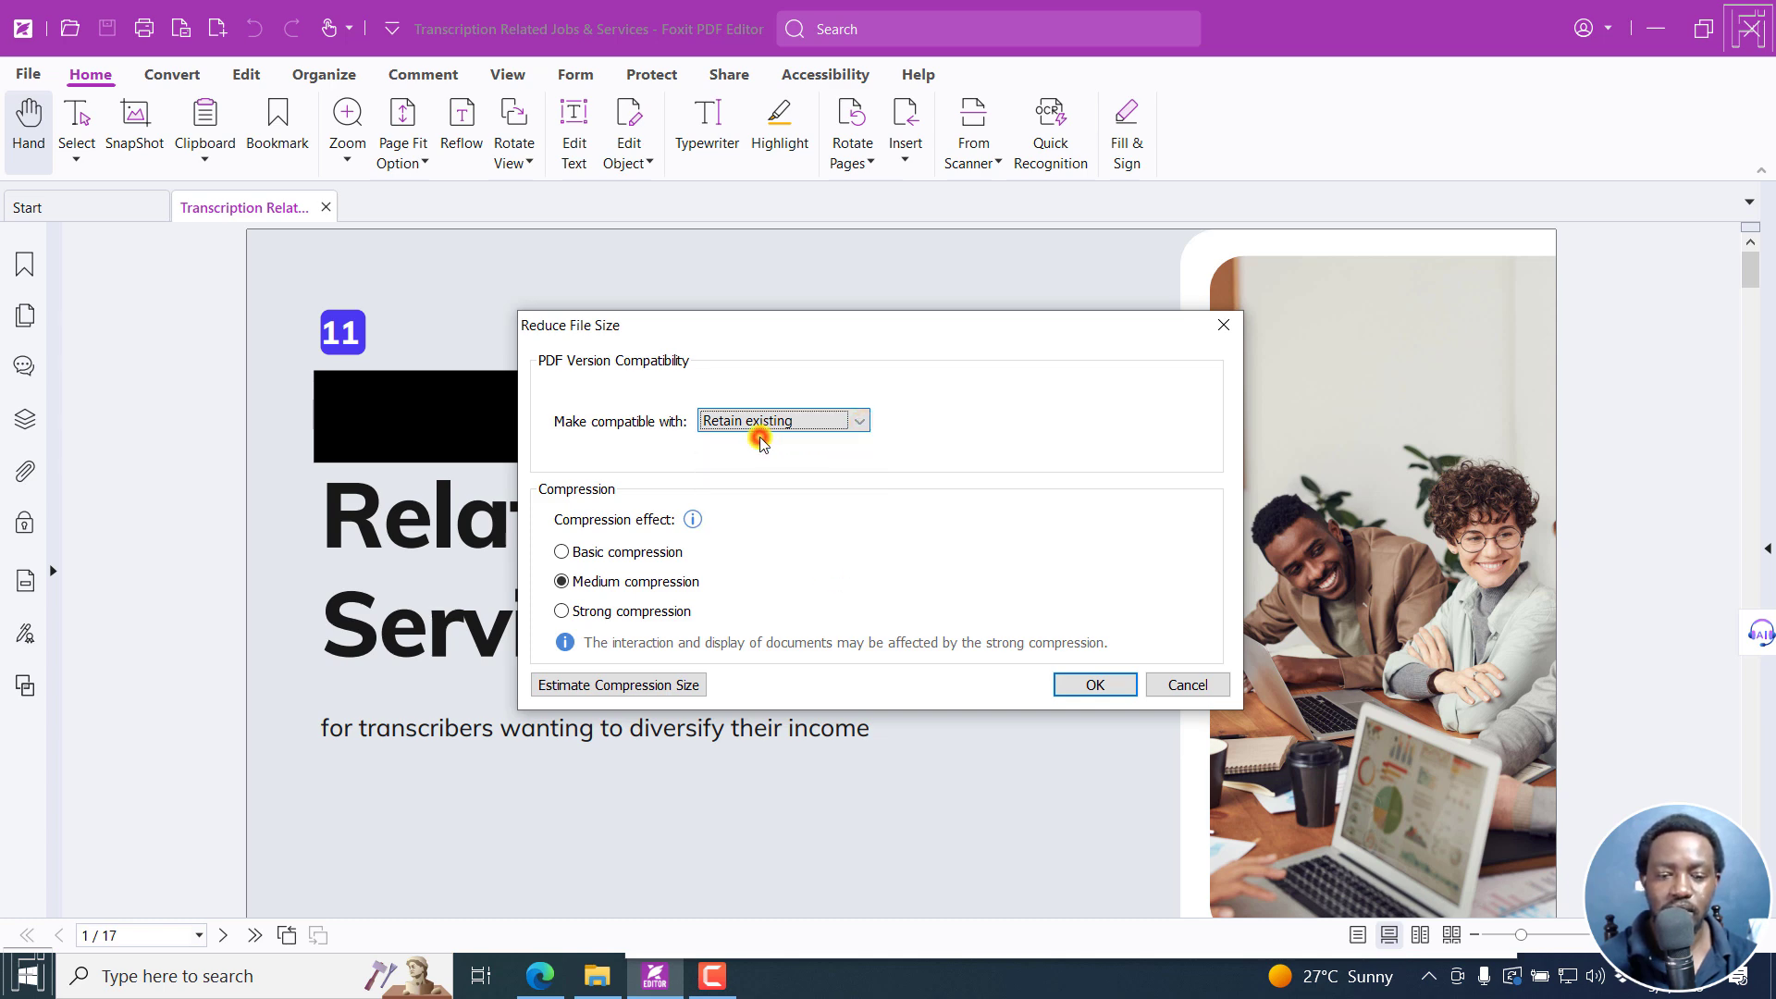
click(867, 416)
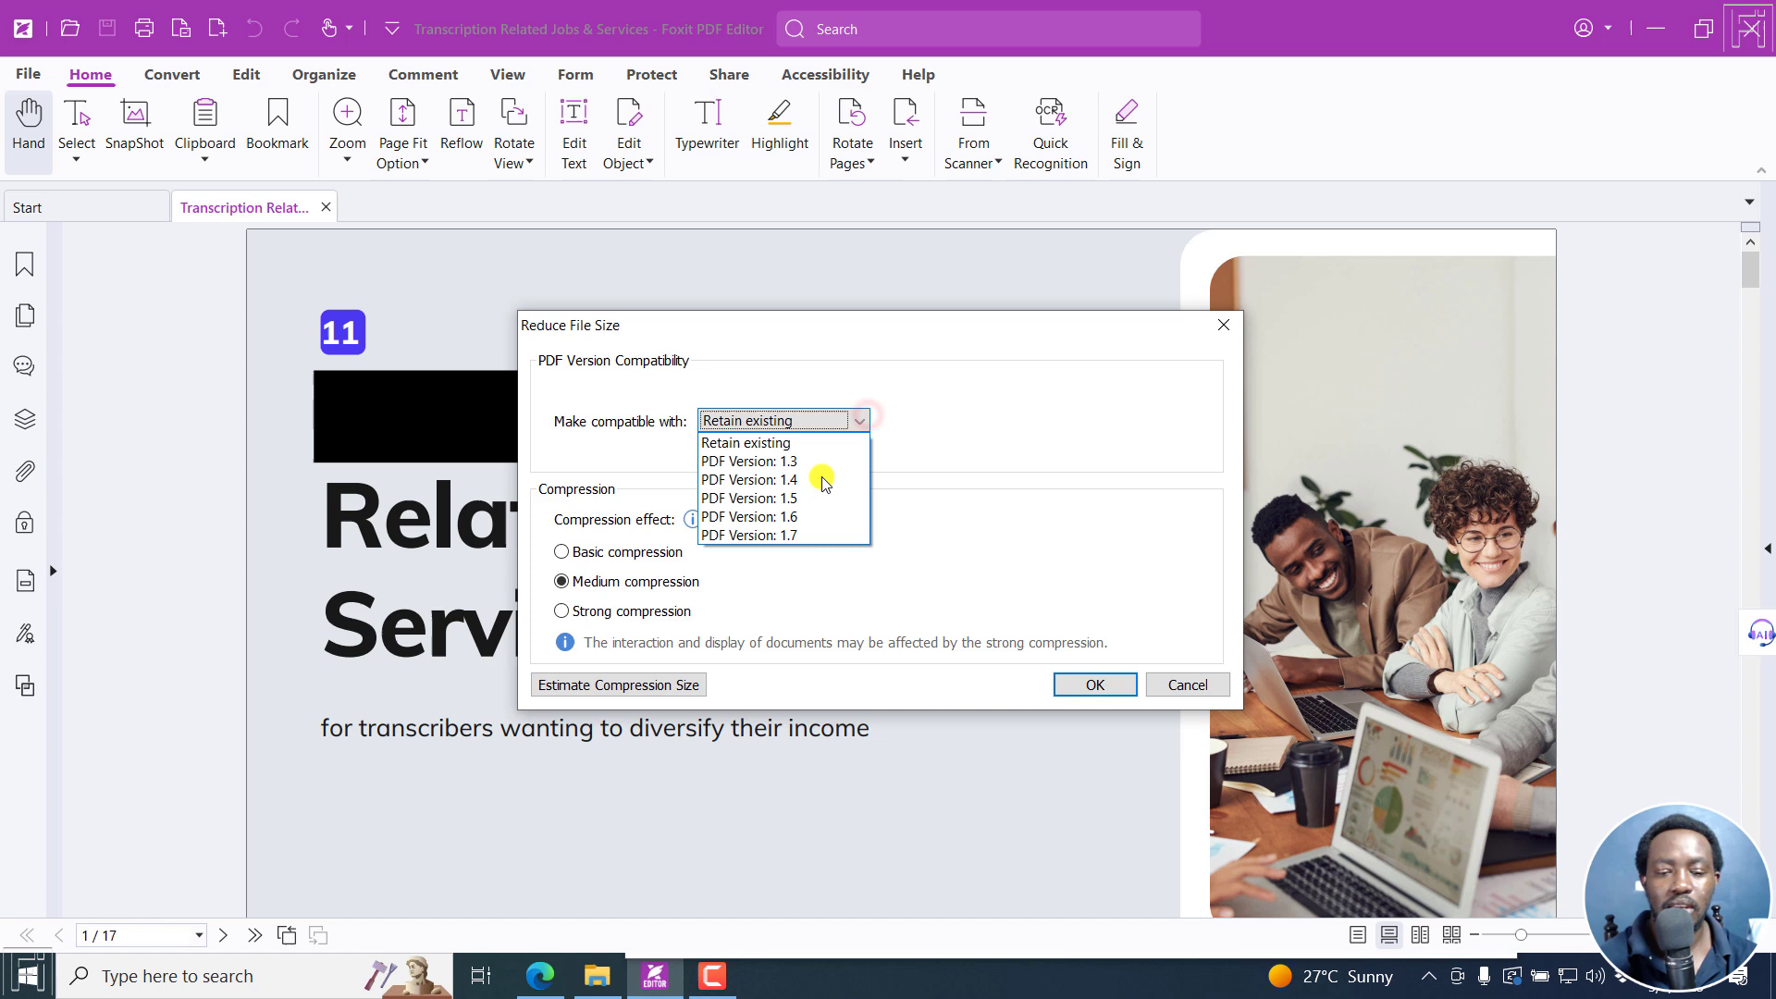
click(969, 407)
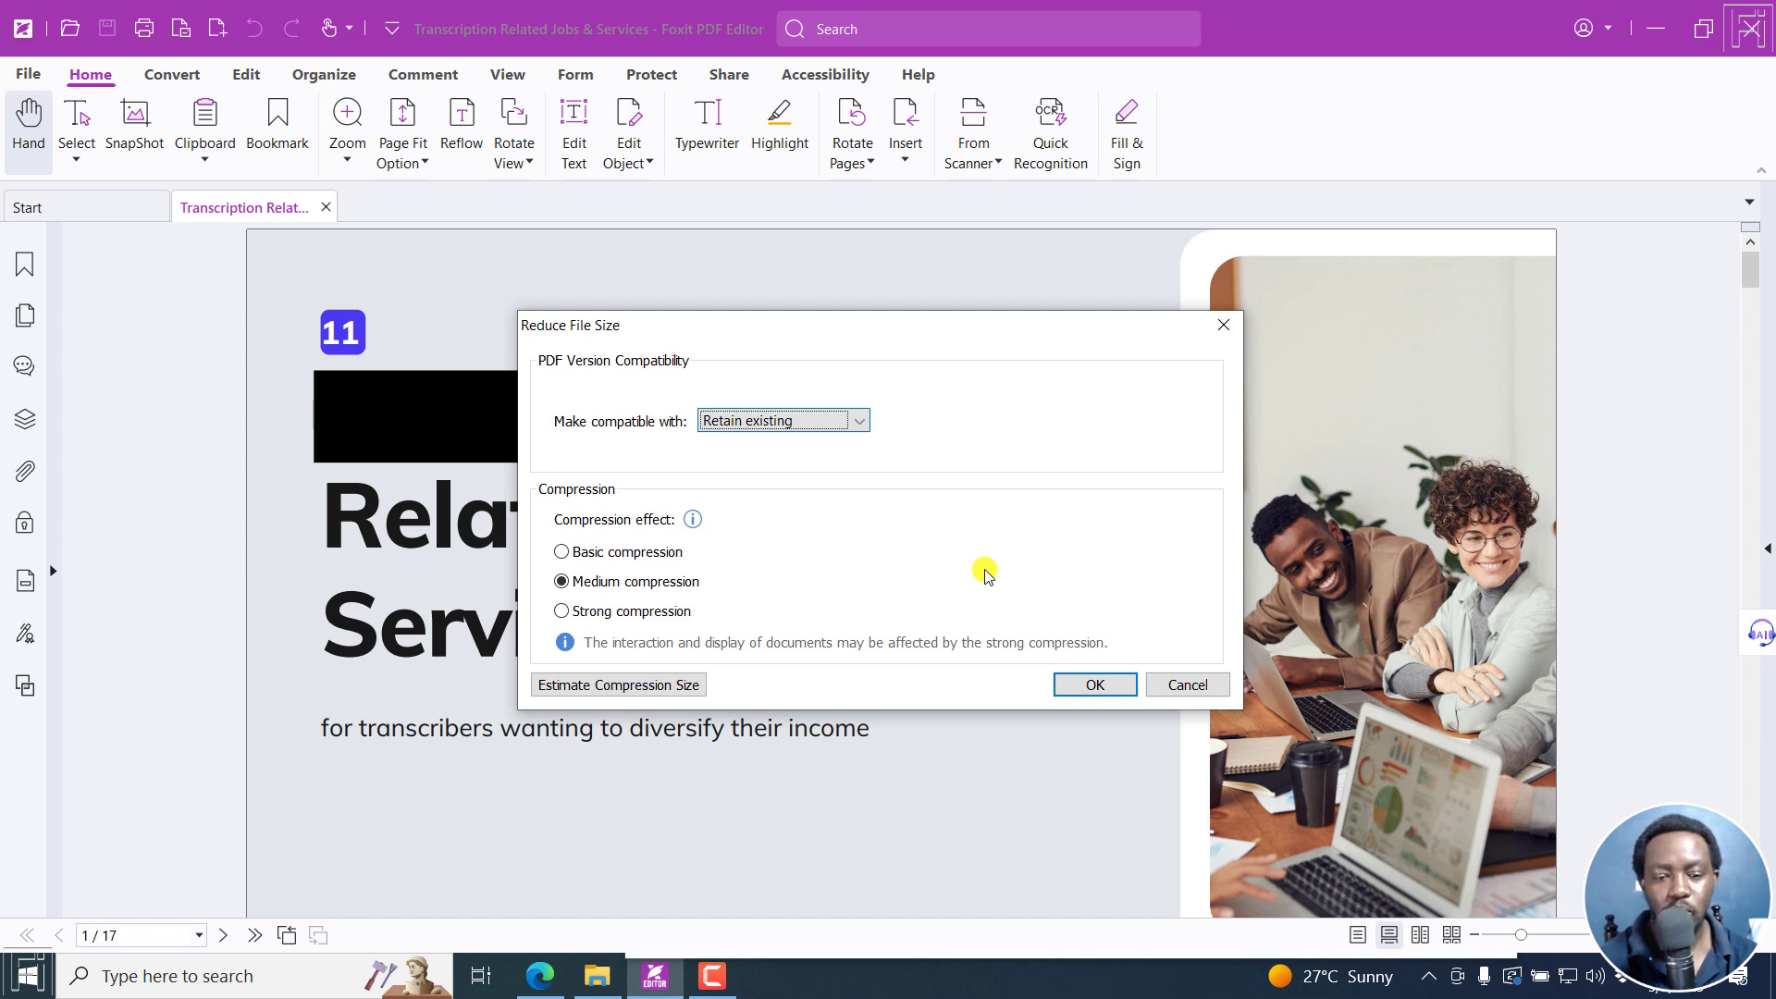
- Estimate the compressed size with Basic compression, then dismiss the results
click(561, 553)
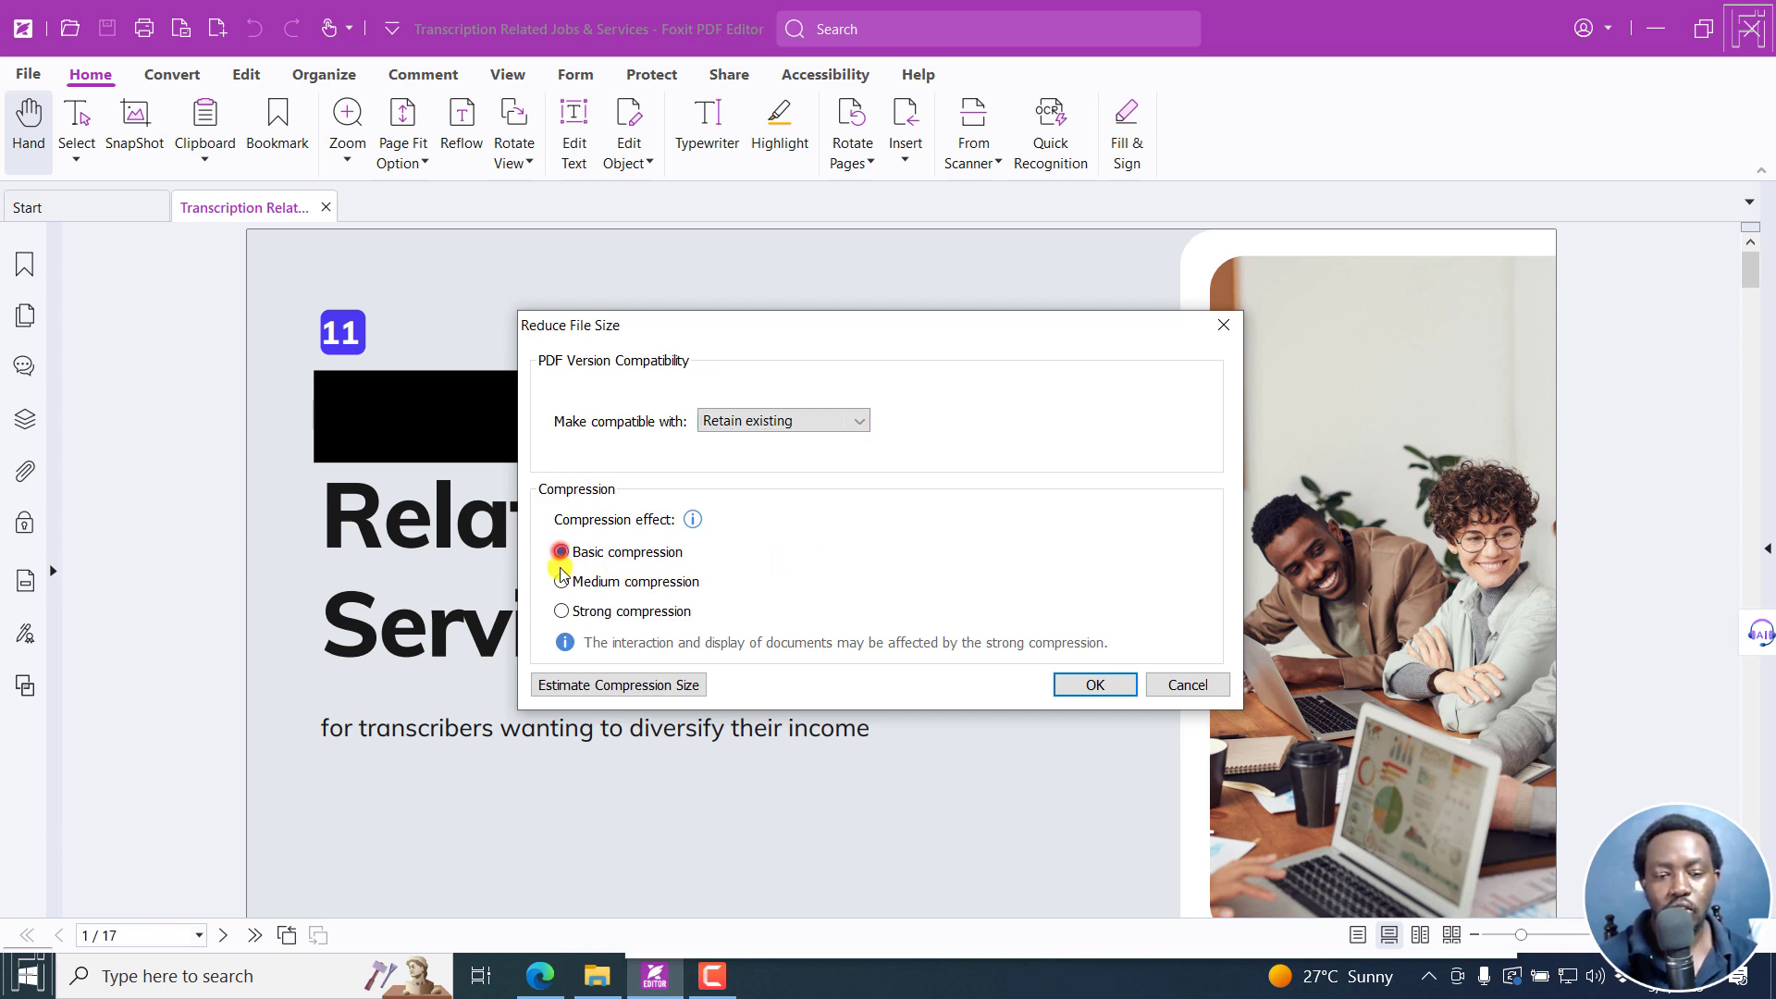
click(561, 611)
click(562, 553)
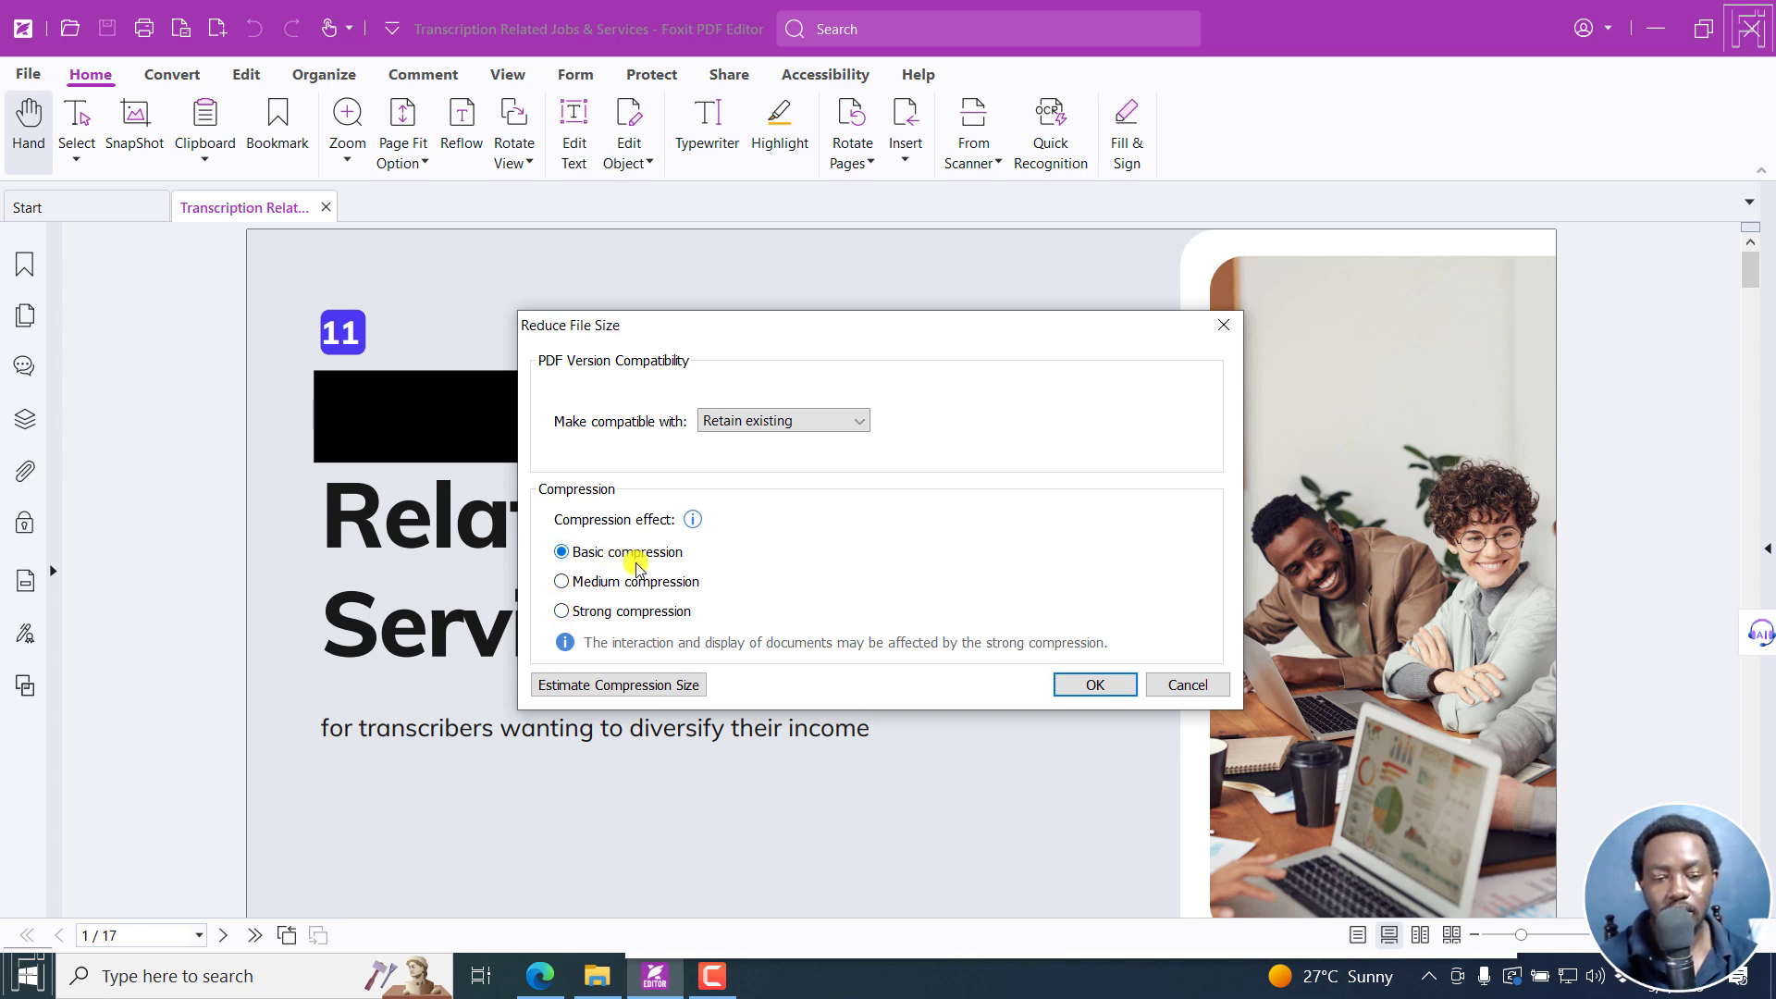
click(606, 686)
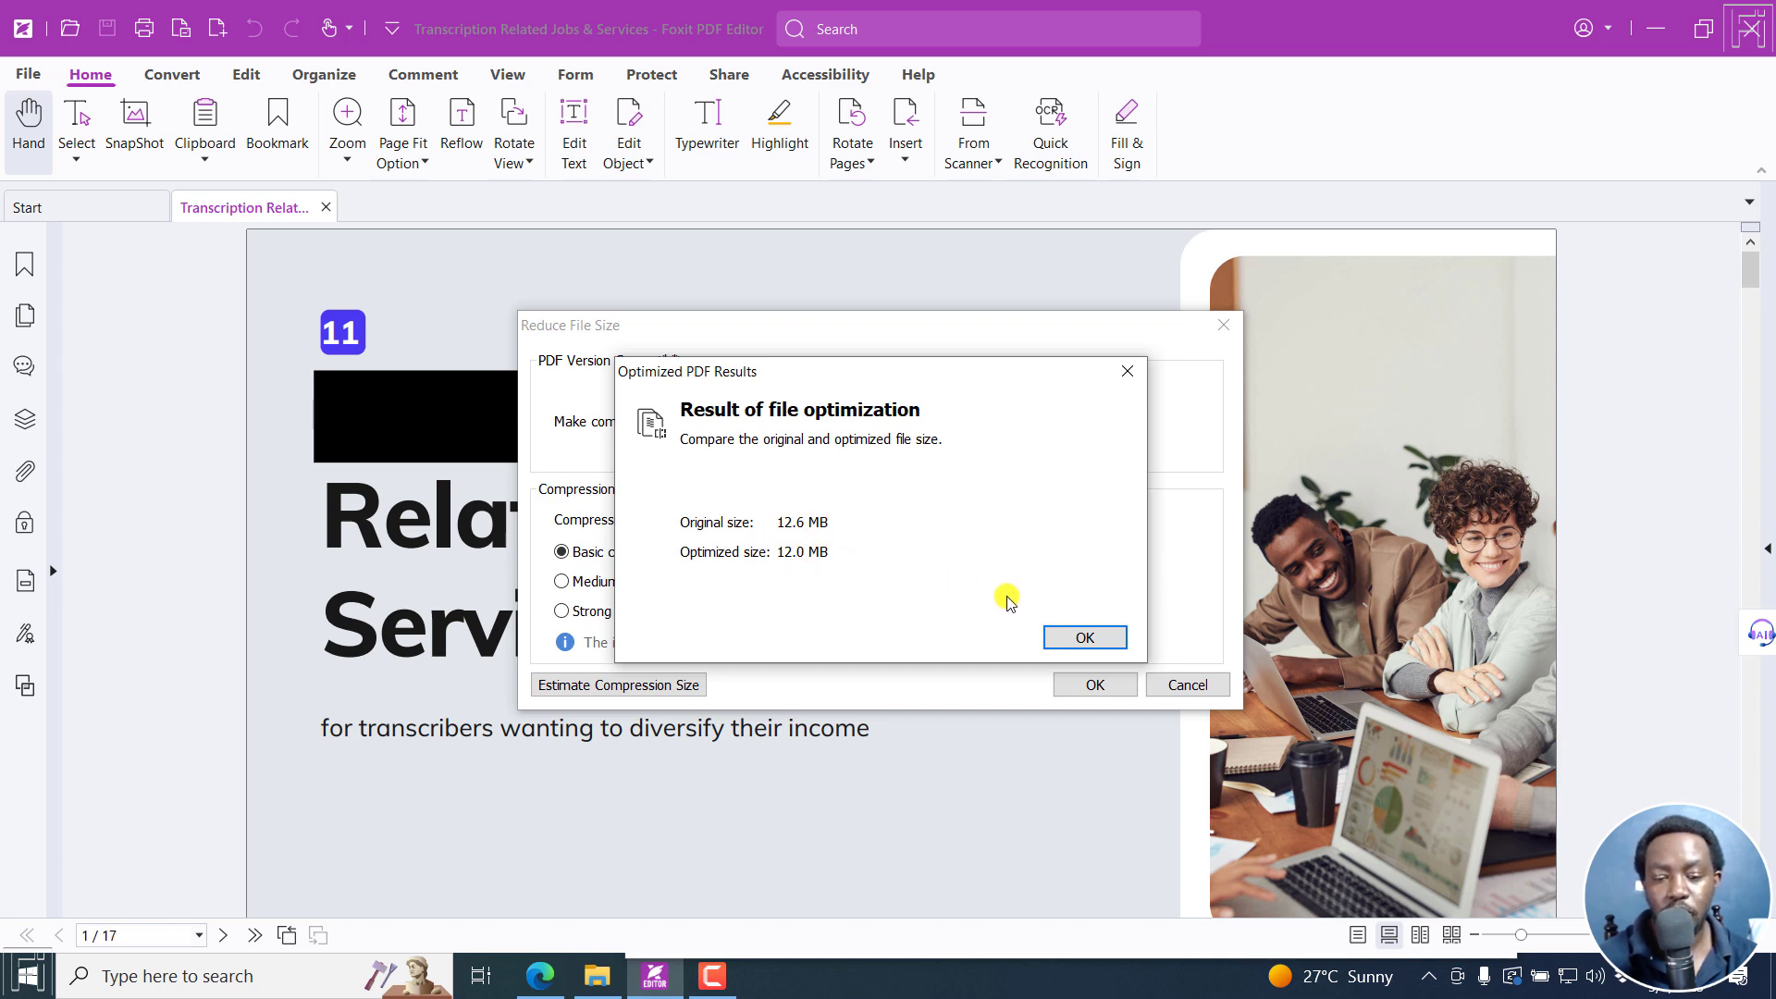
click(1065, 635)
- Estimate the compressed size with Medium compression and close those results
click(562, 580)
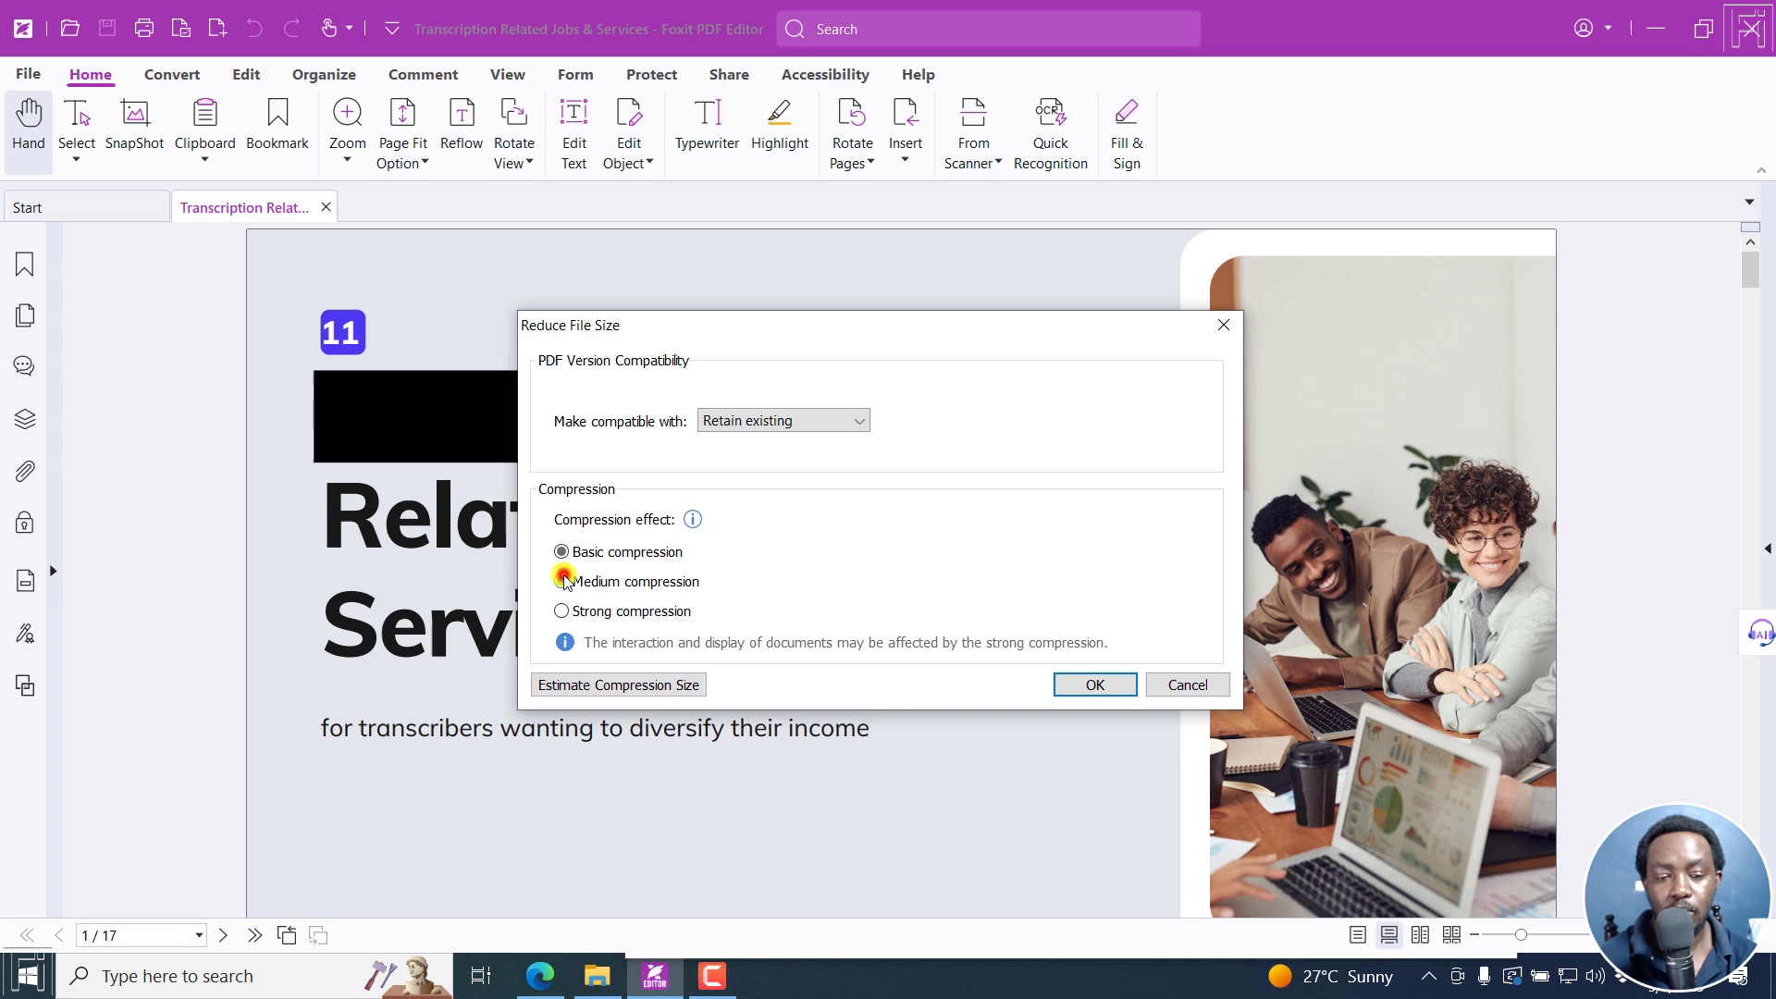
click(625, 685)
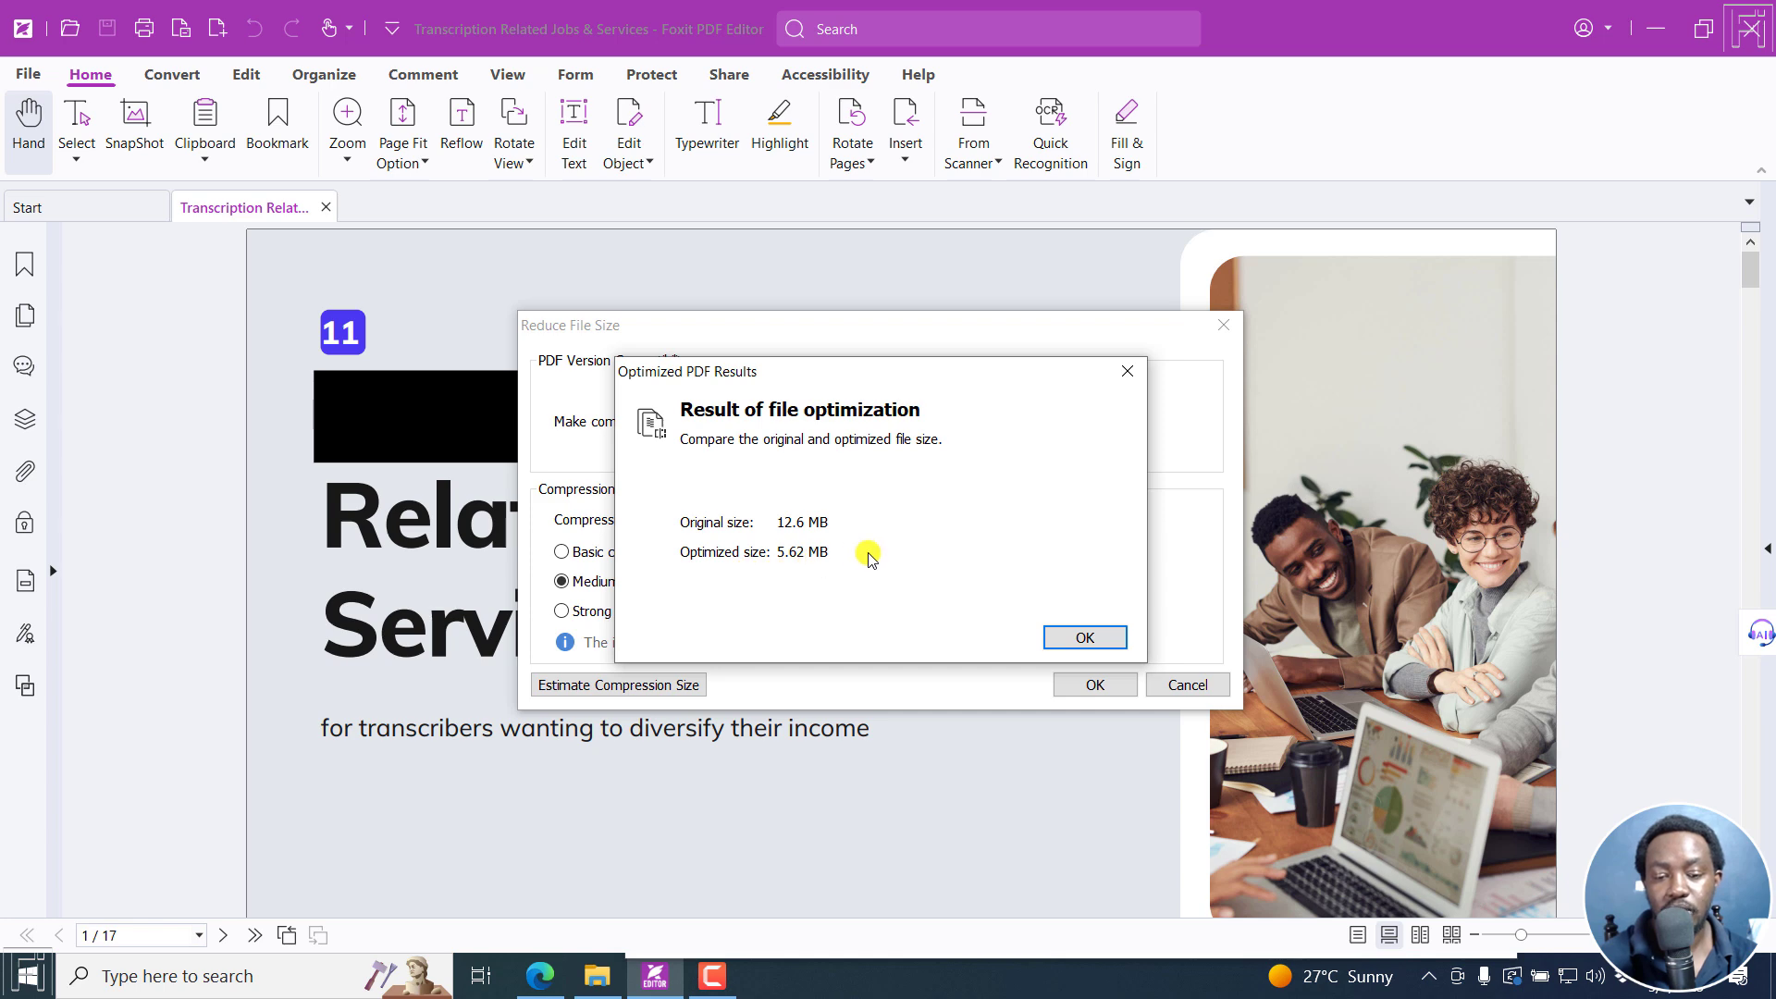
click(1125, 372)
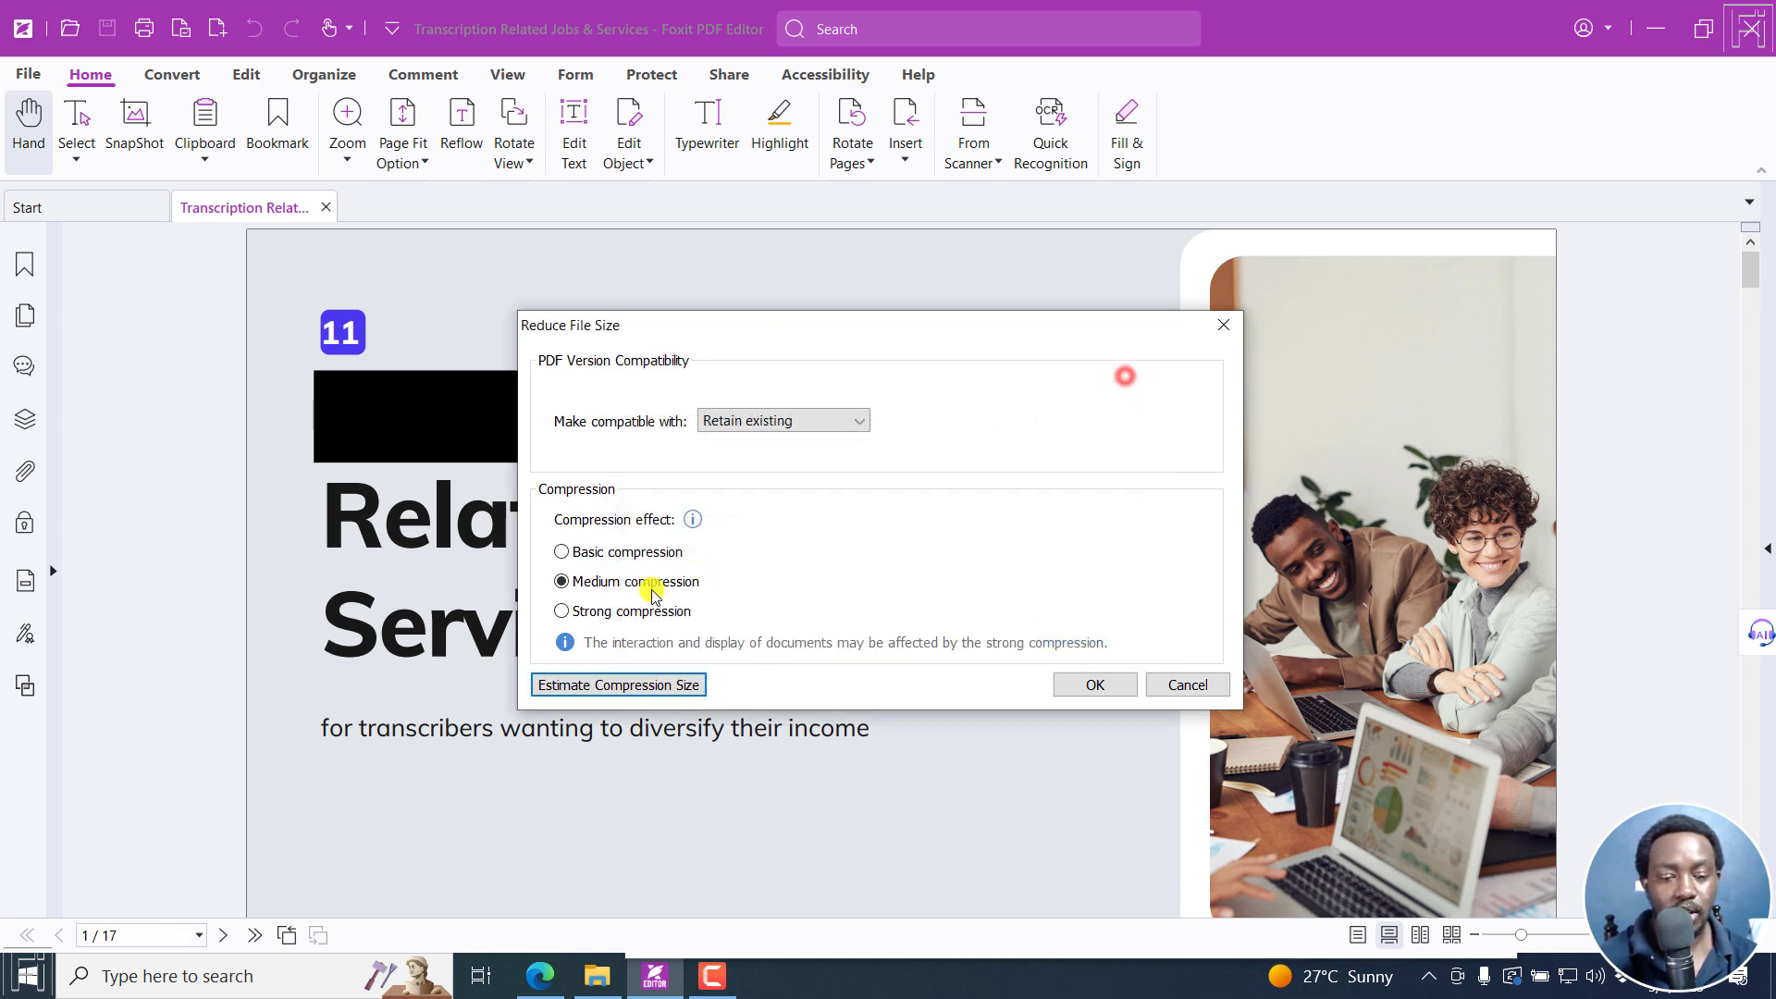
- Select Strong compression and estimate it: 12.6 MB down to 1.83 MB
click(562, 612)
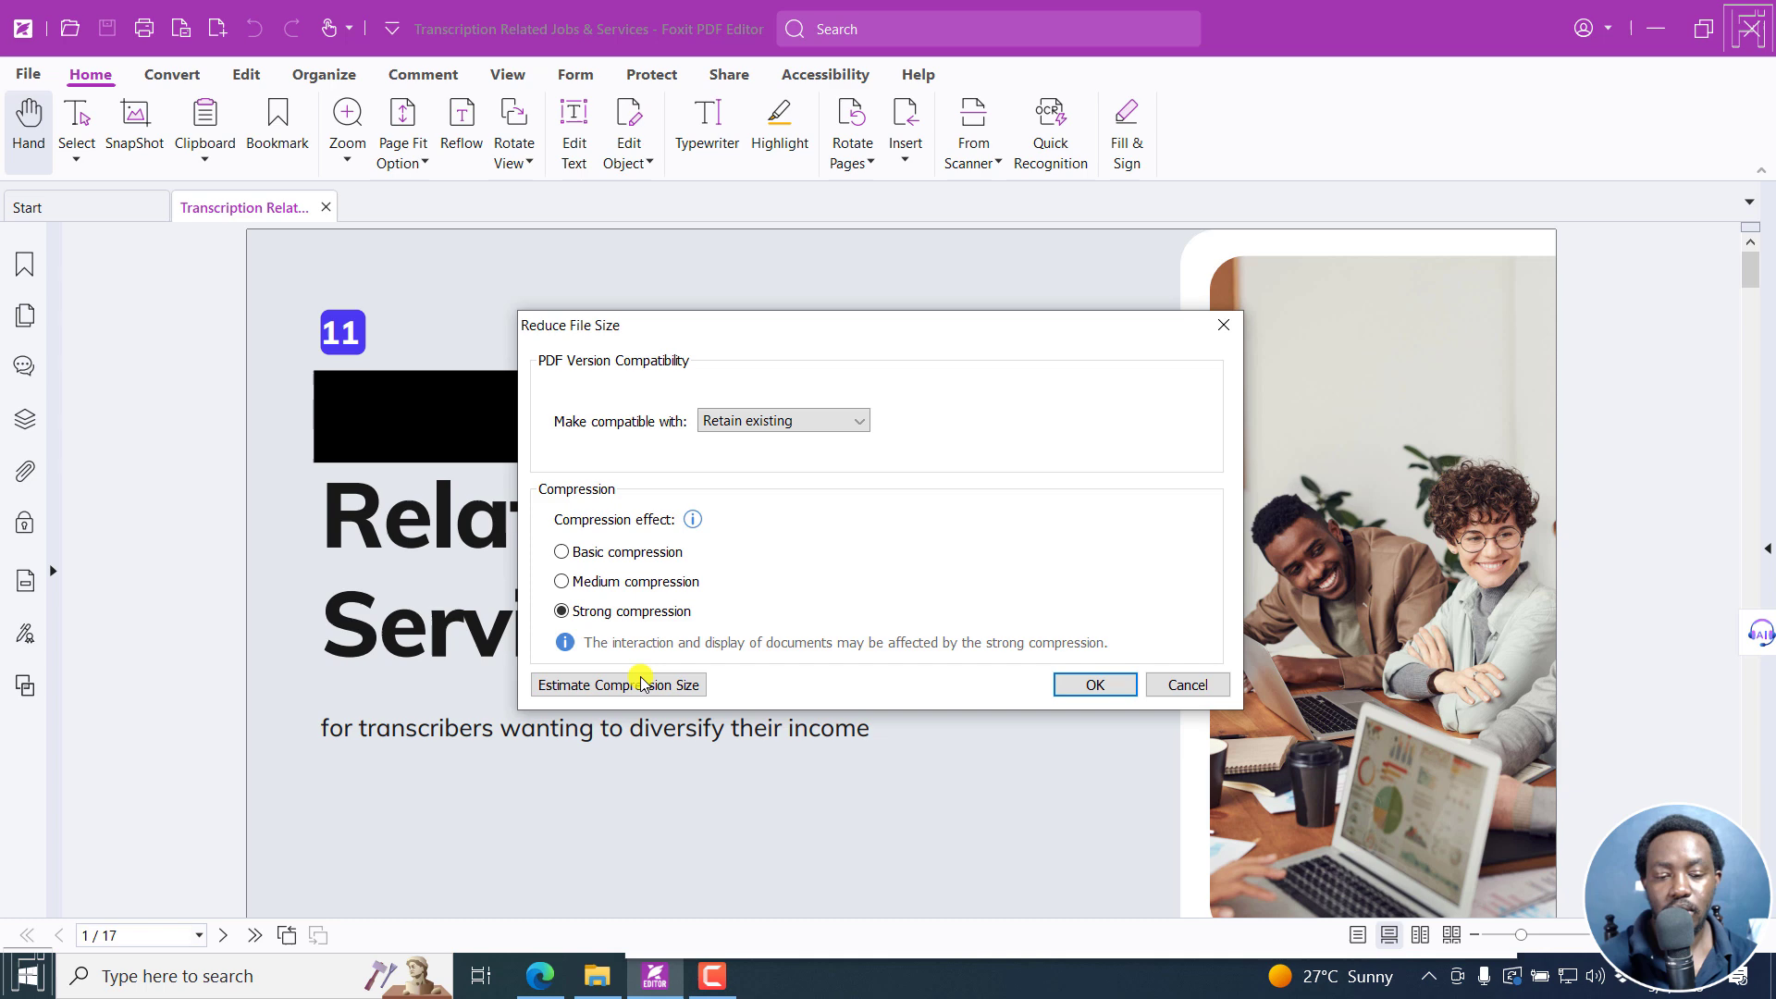
click(614, 687)
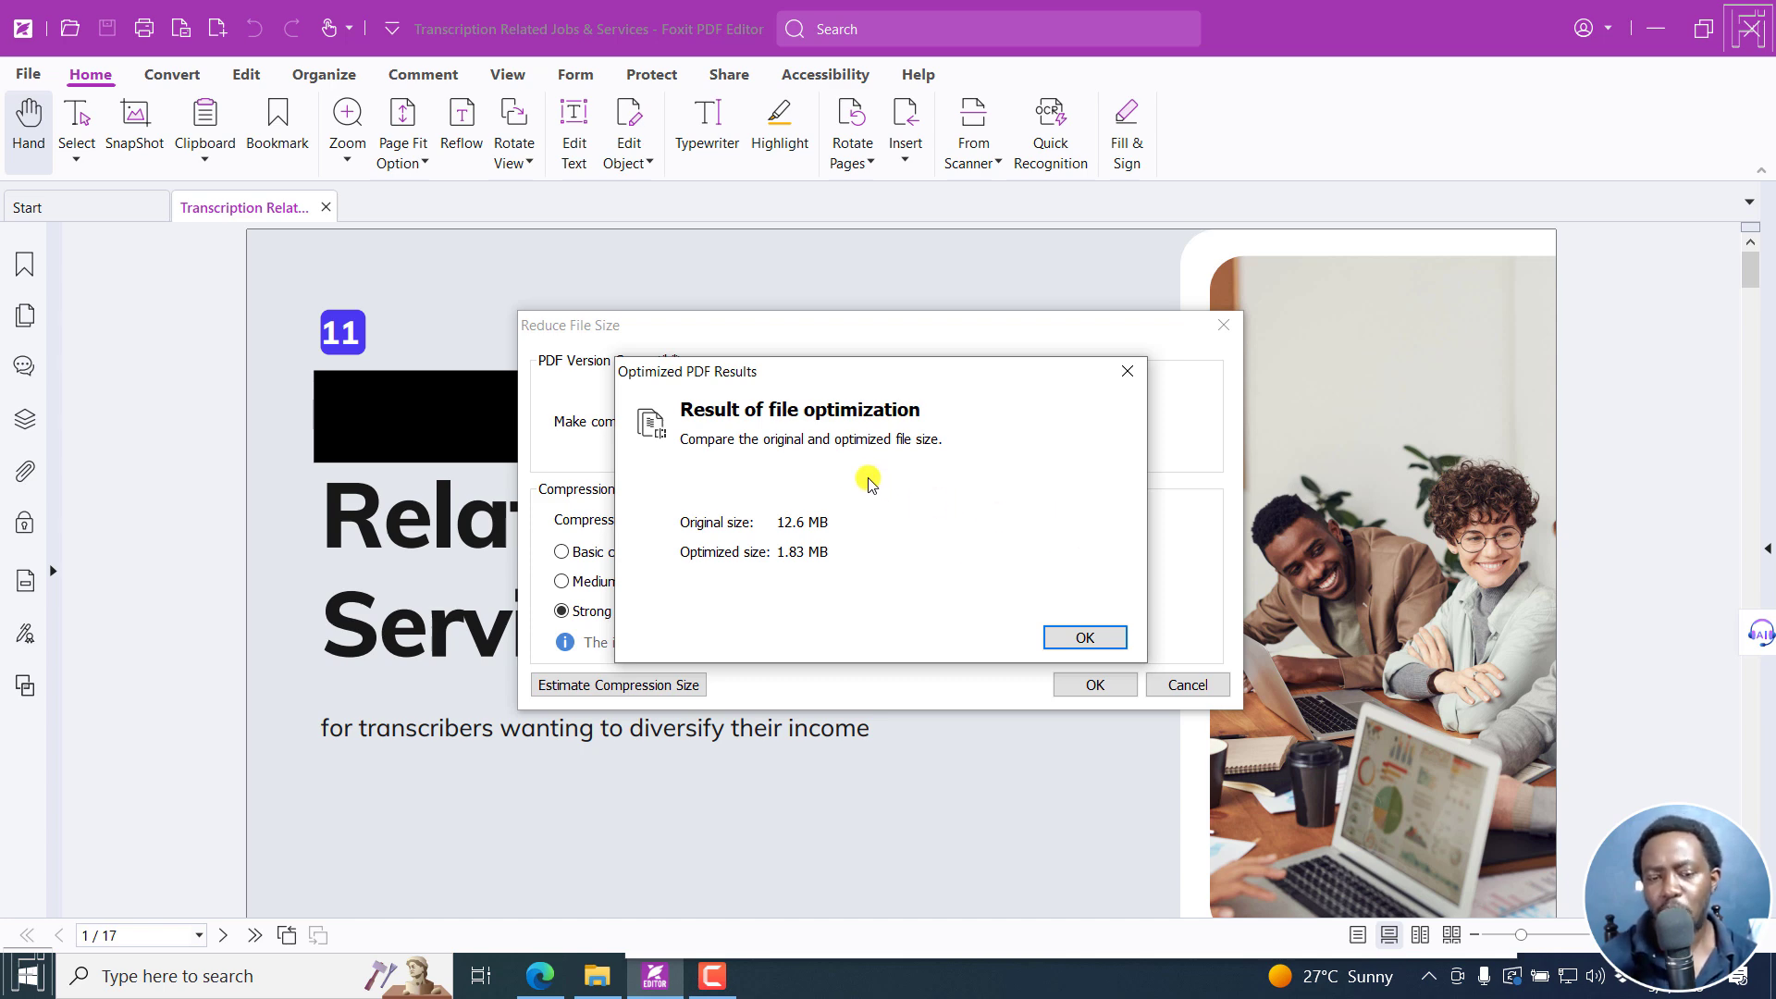
click(1079, 637)
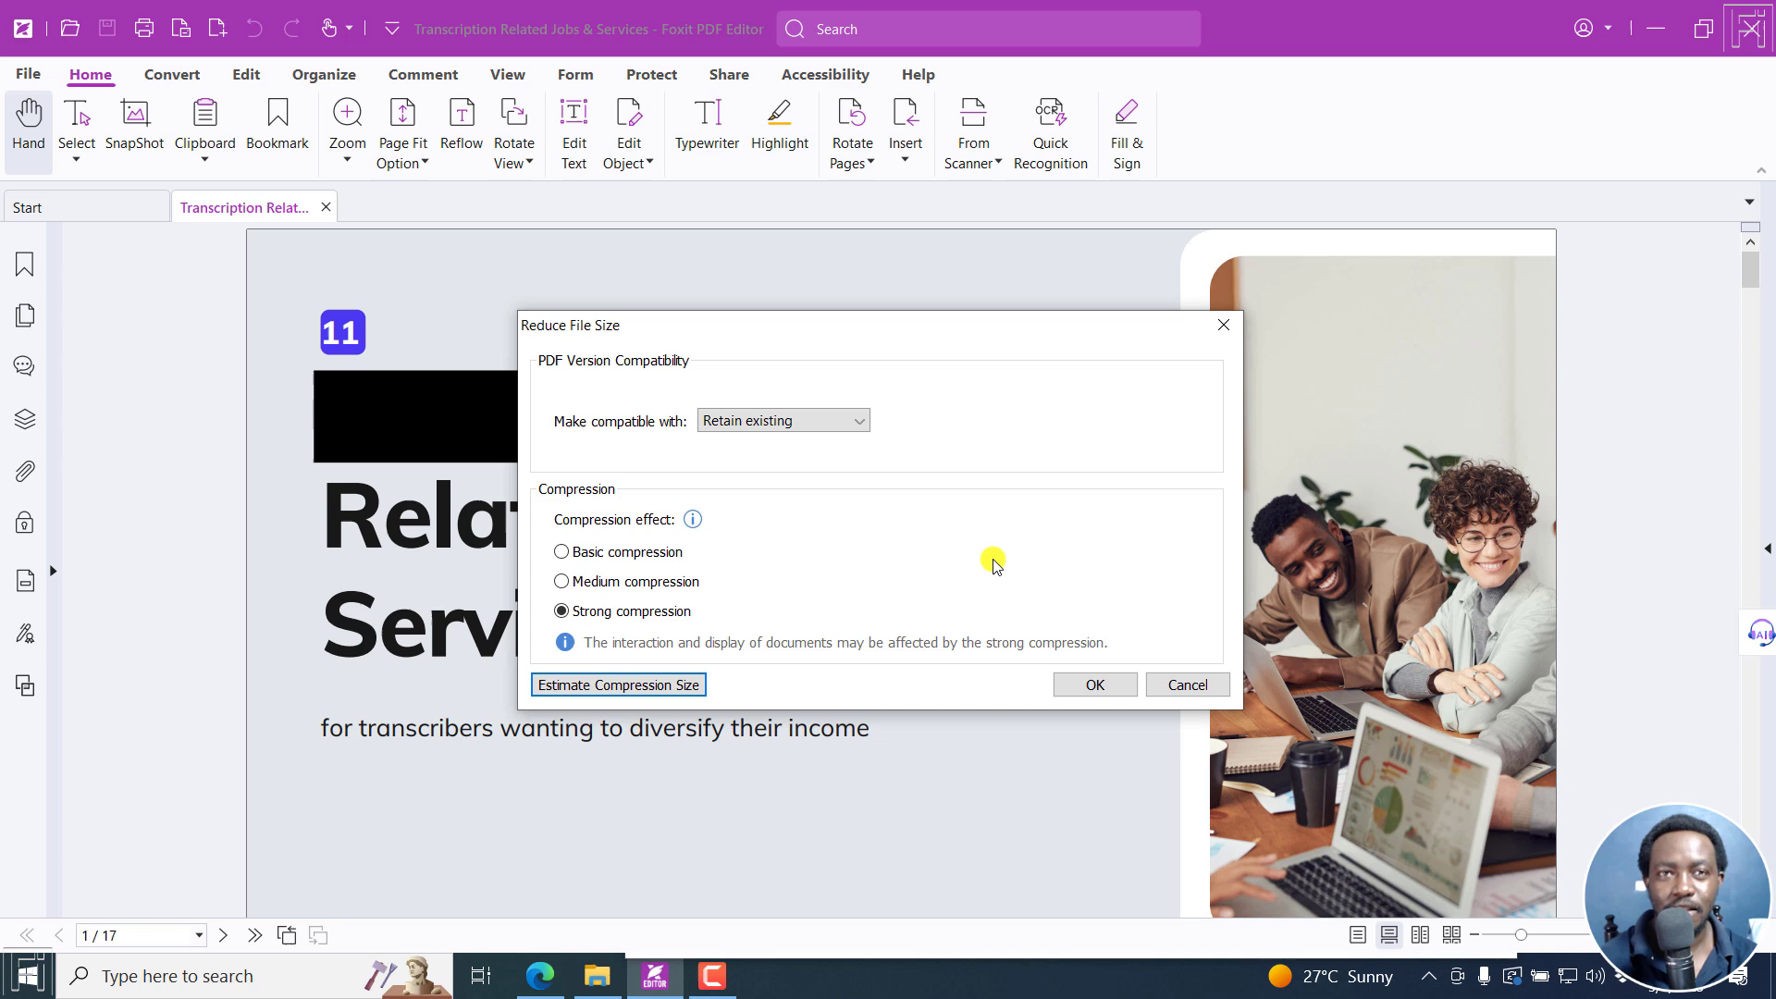
- Apply strong compression and save the copy with ' - Compressed' appended to its name
click(1089, 684)
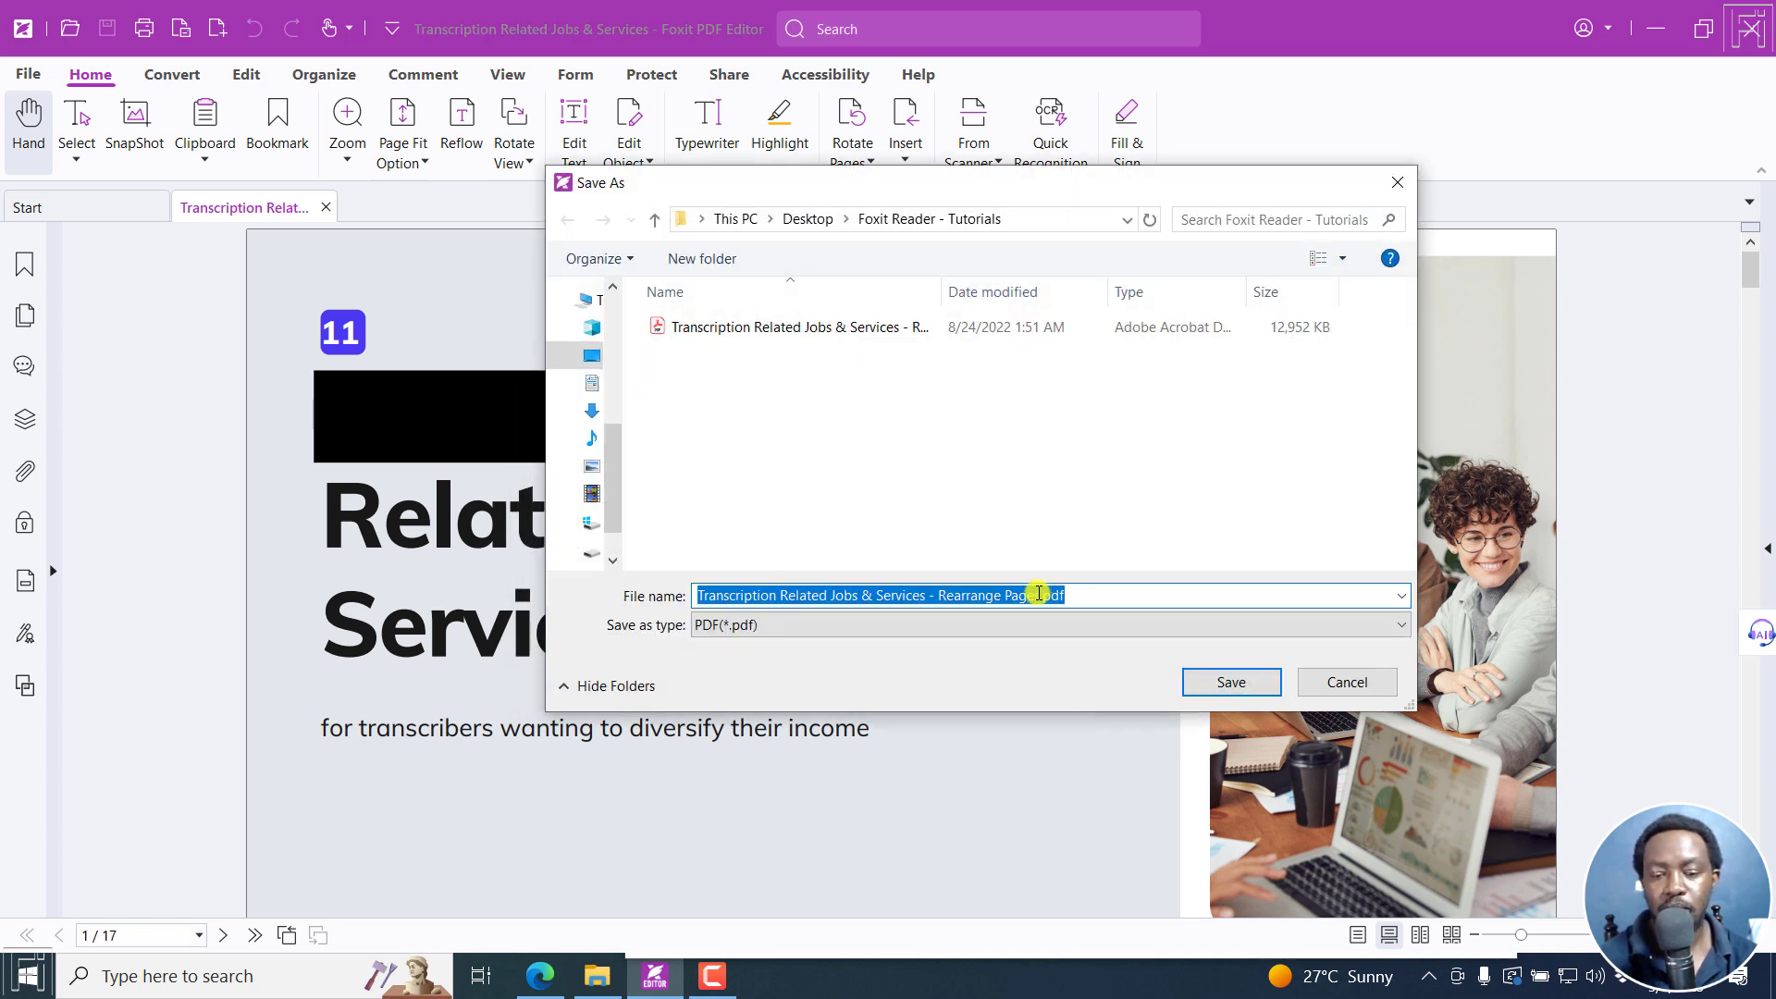
click(1040, 596)
text(- Compressed)
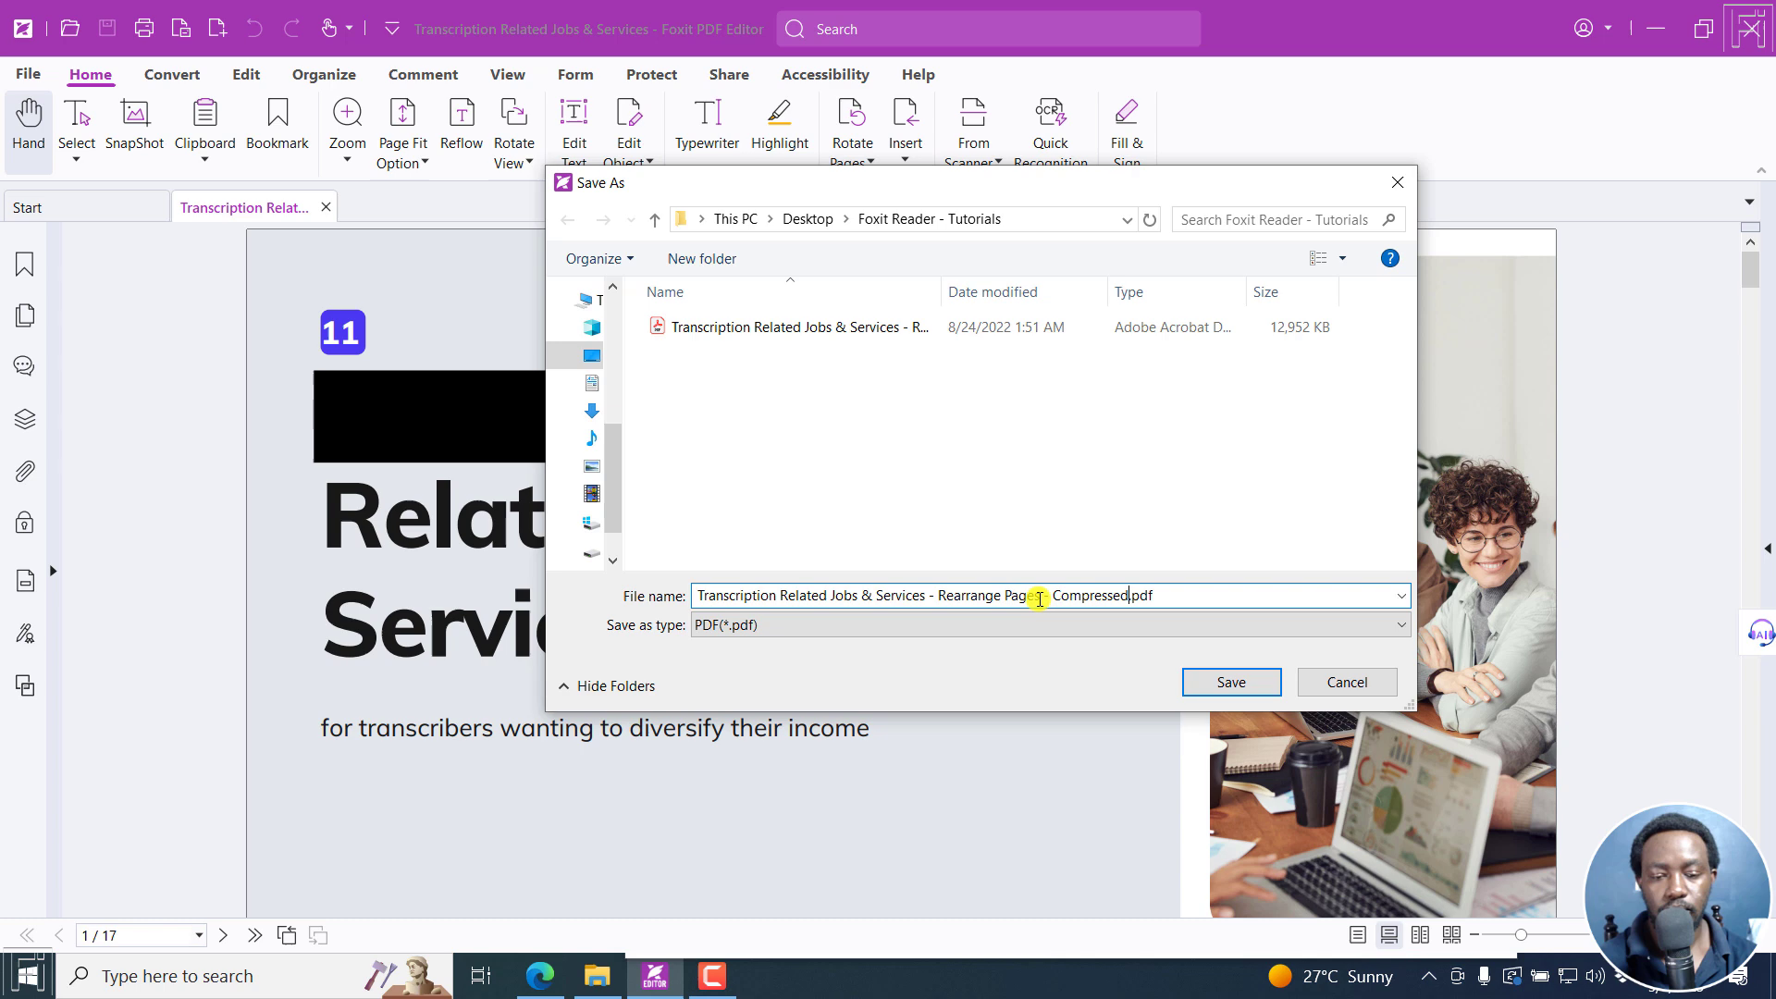
click(1229, 682)
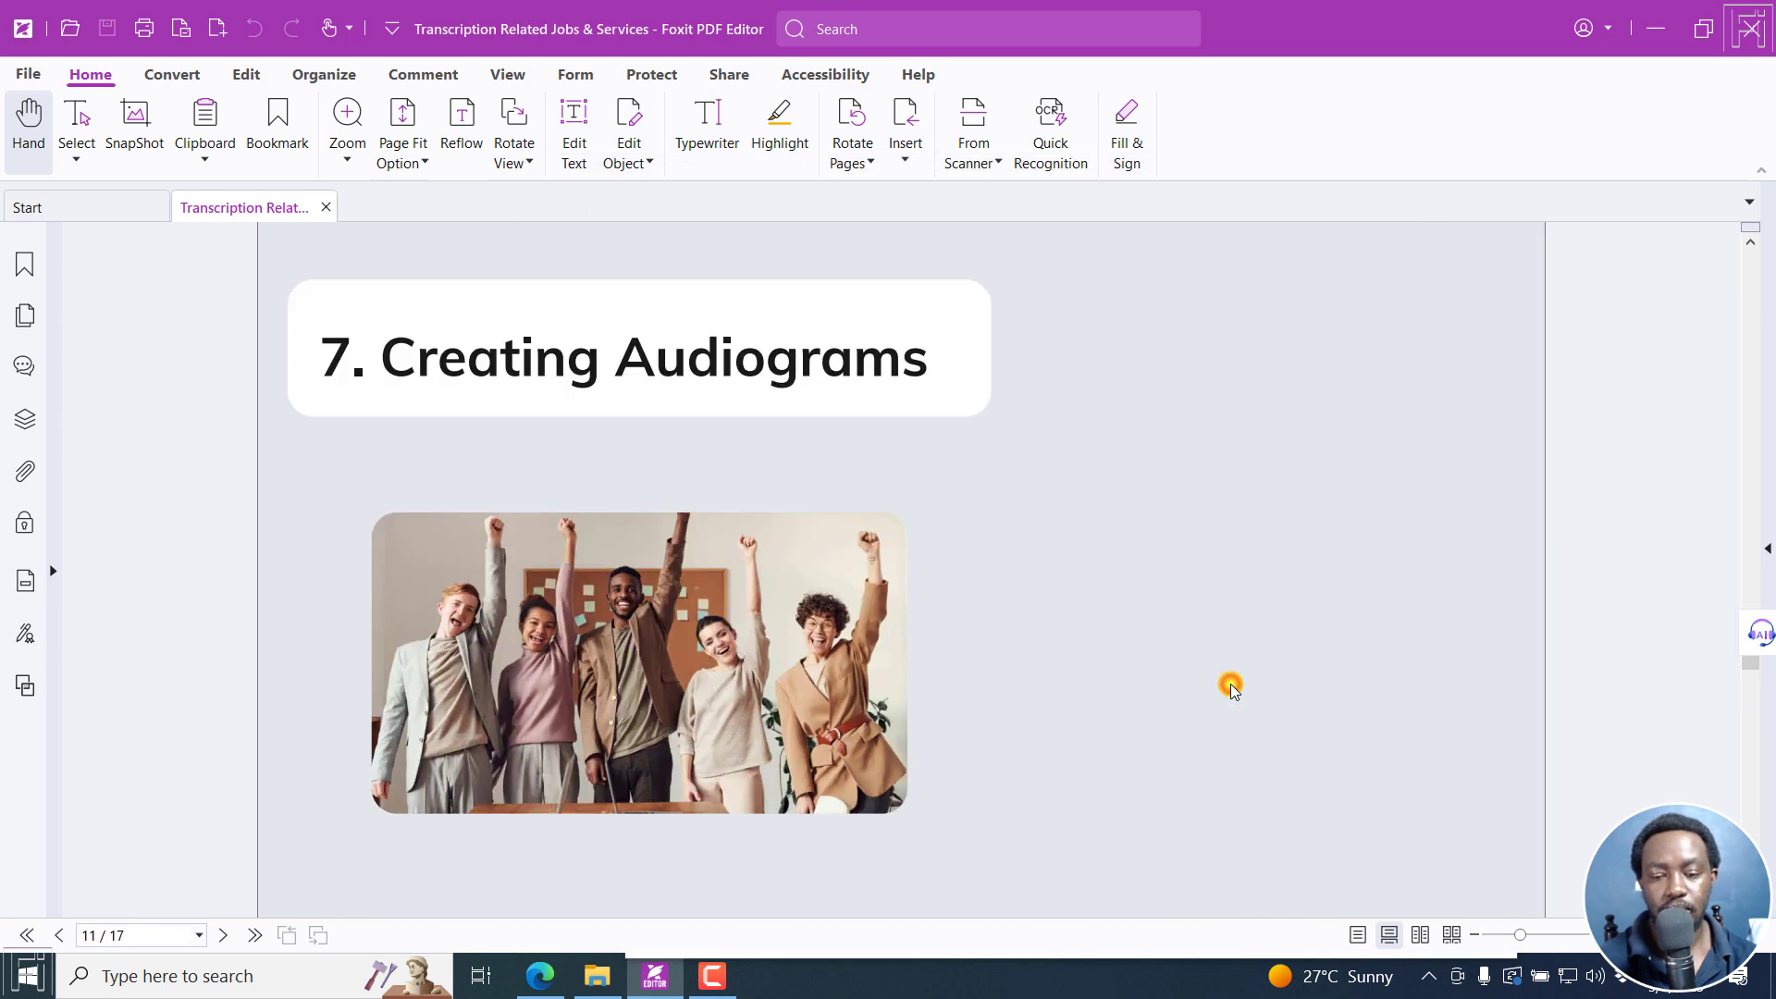
- Close the document, clear the Recent list, and switch to the tutorials folder
click(327, 207)
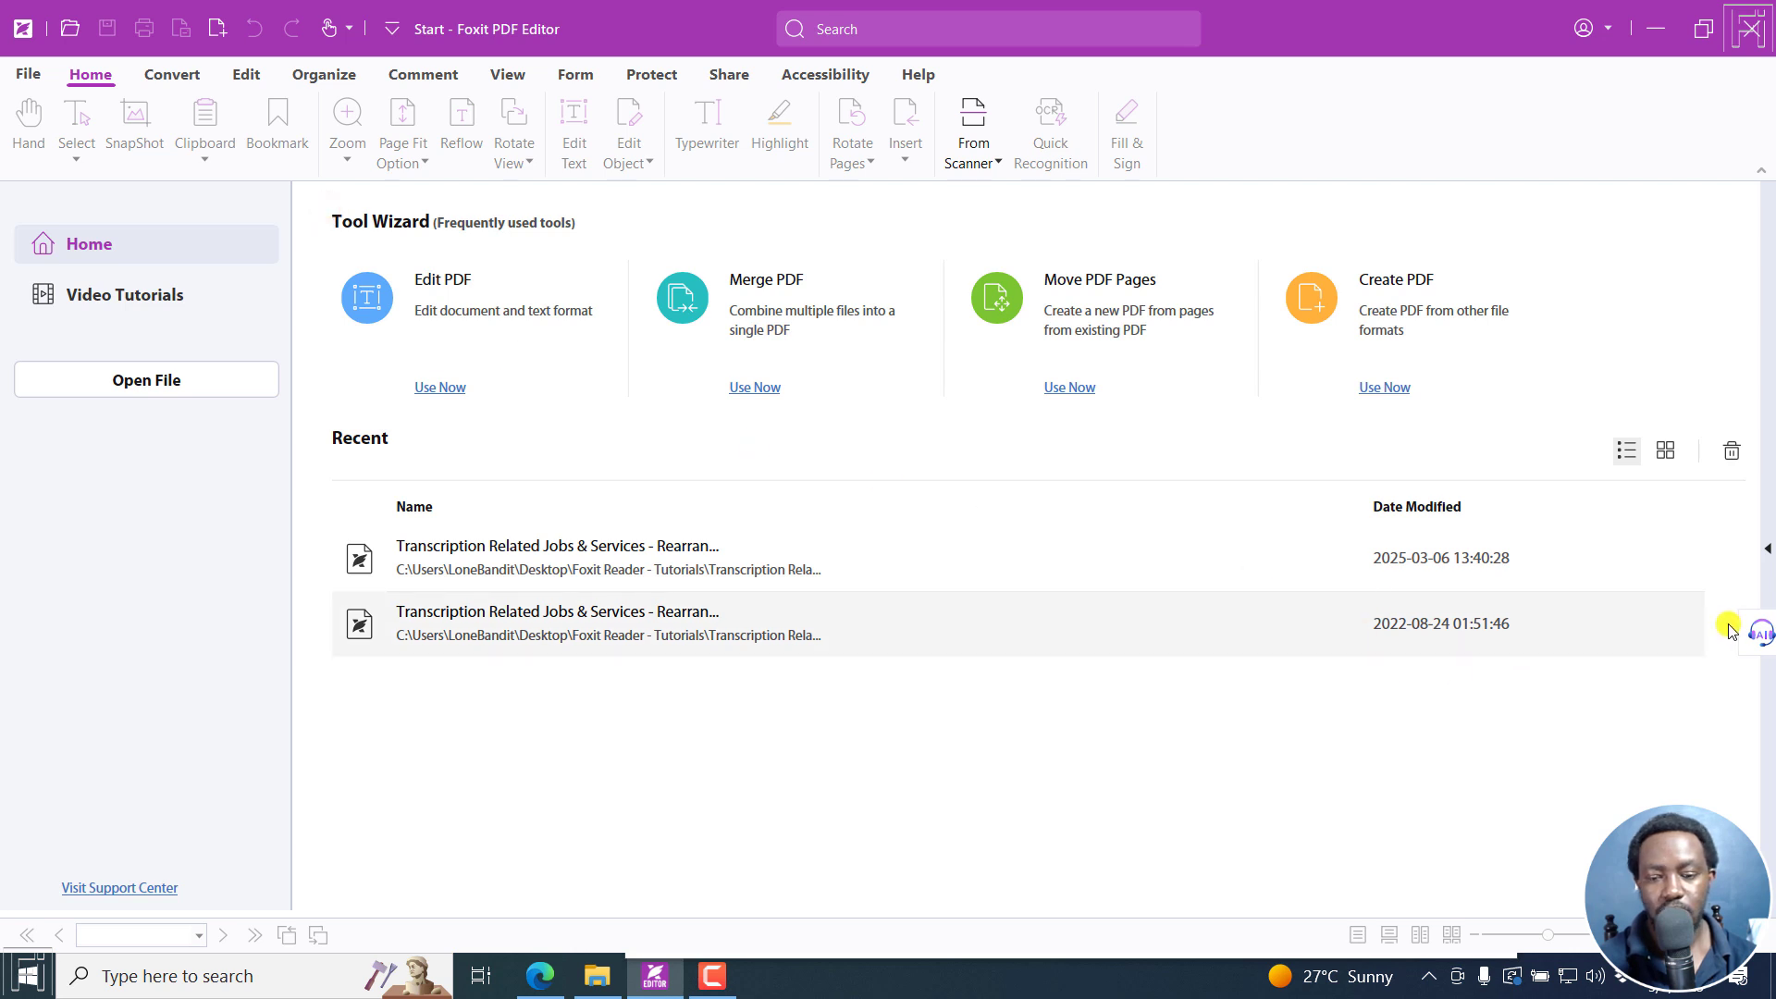
click(1731, 448)
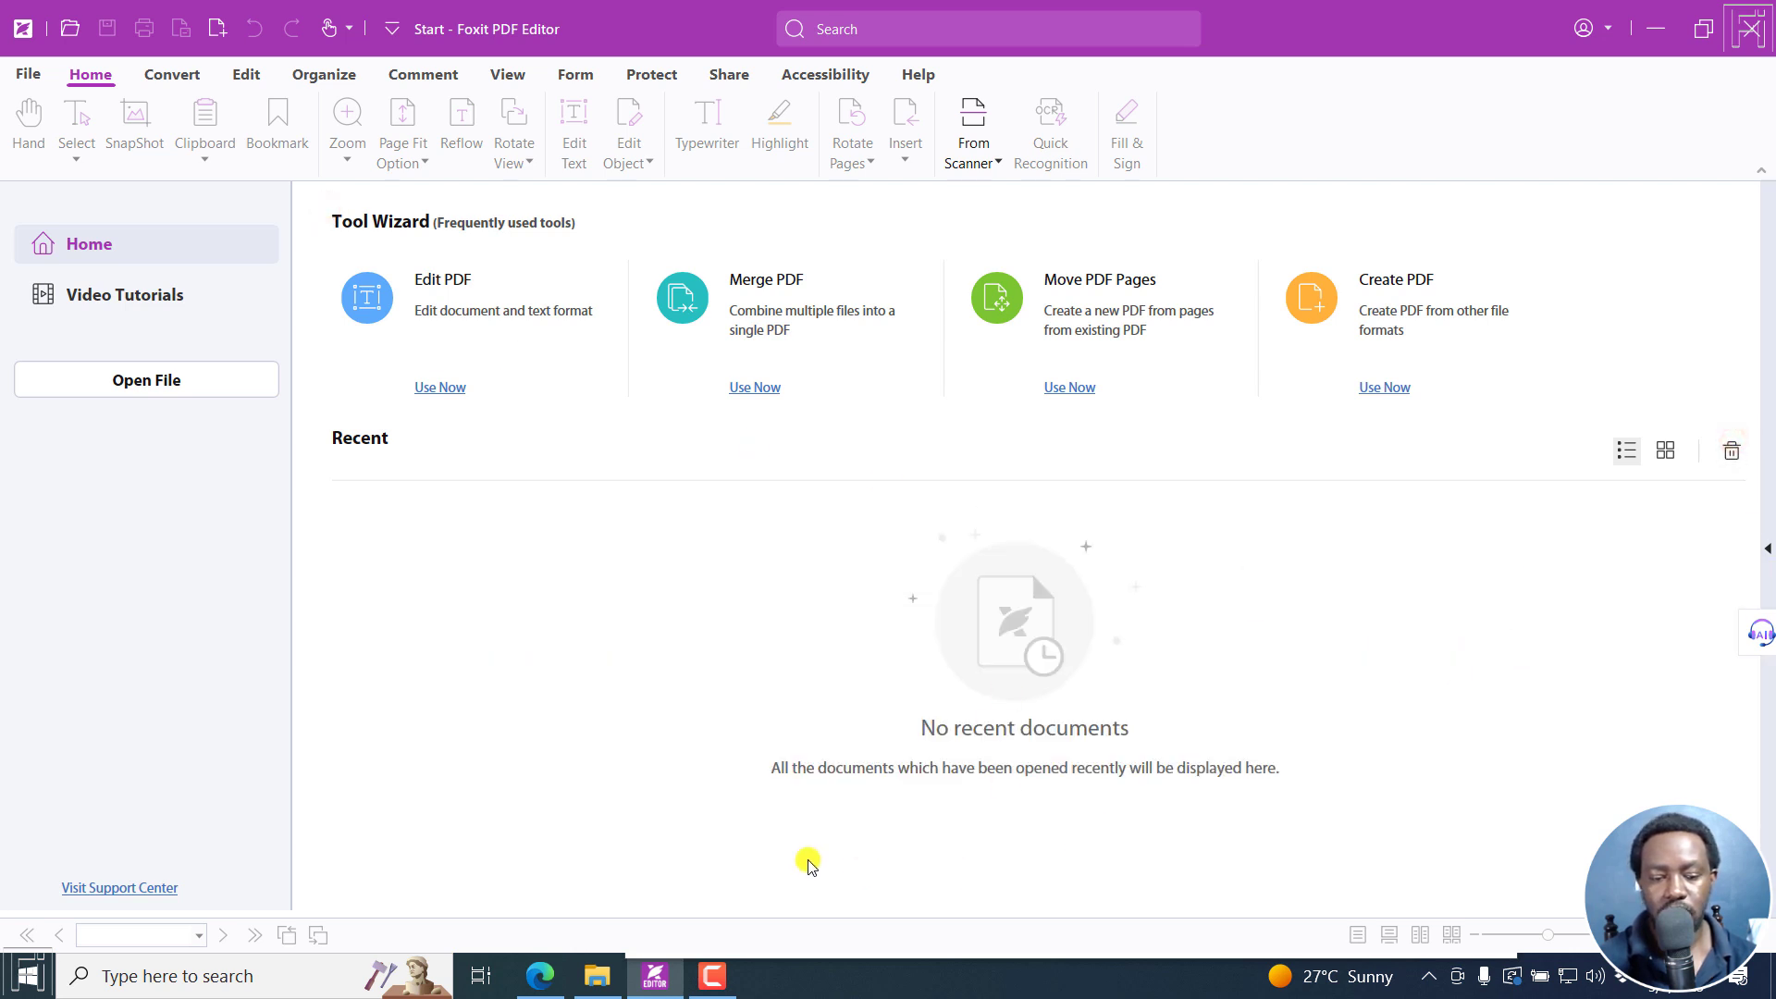
click(605, 963)
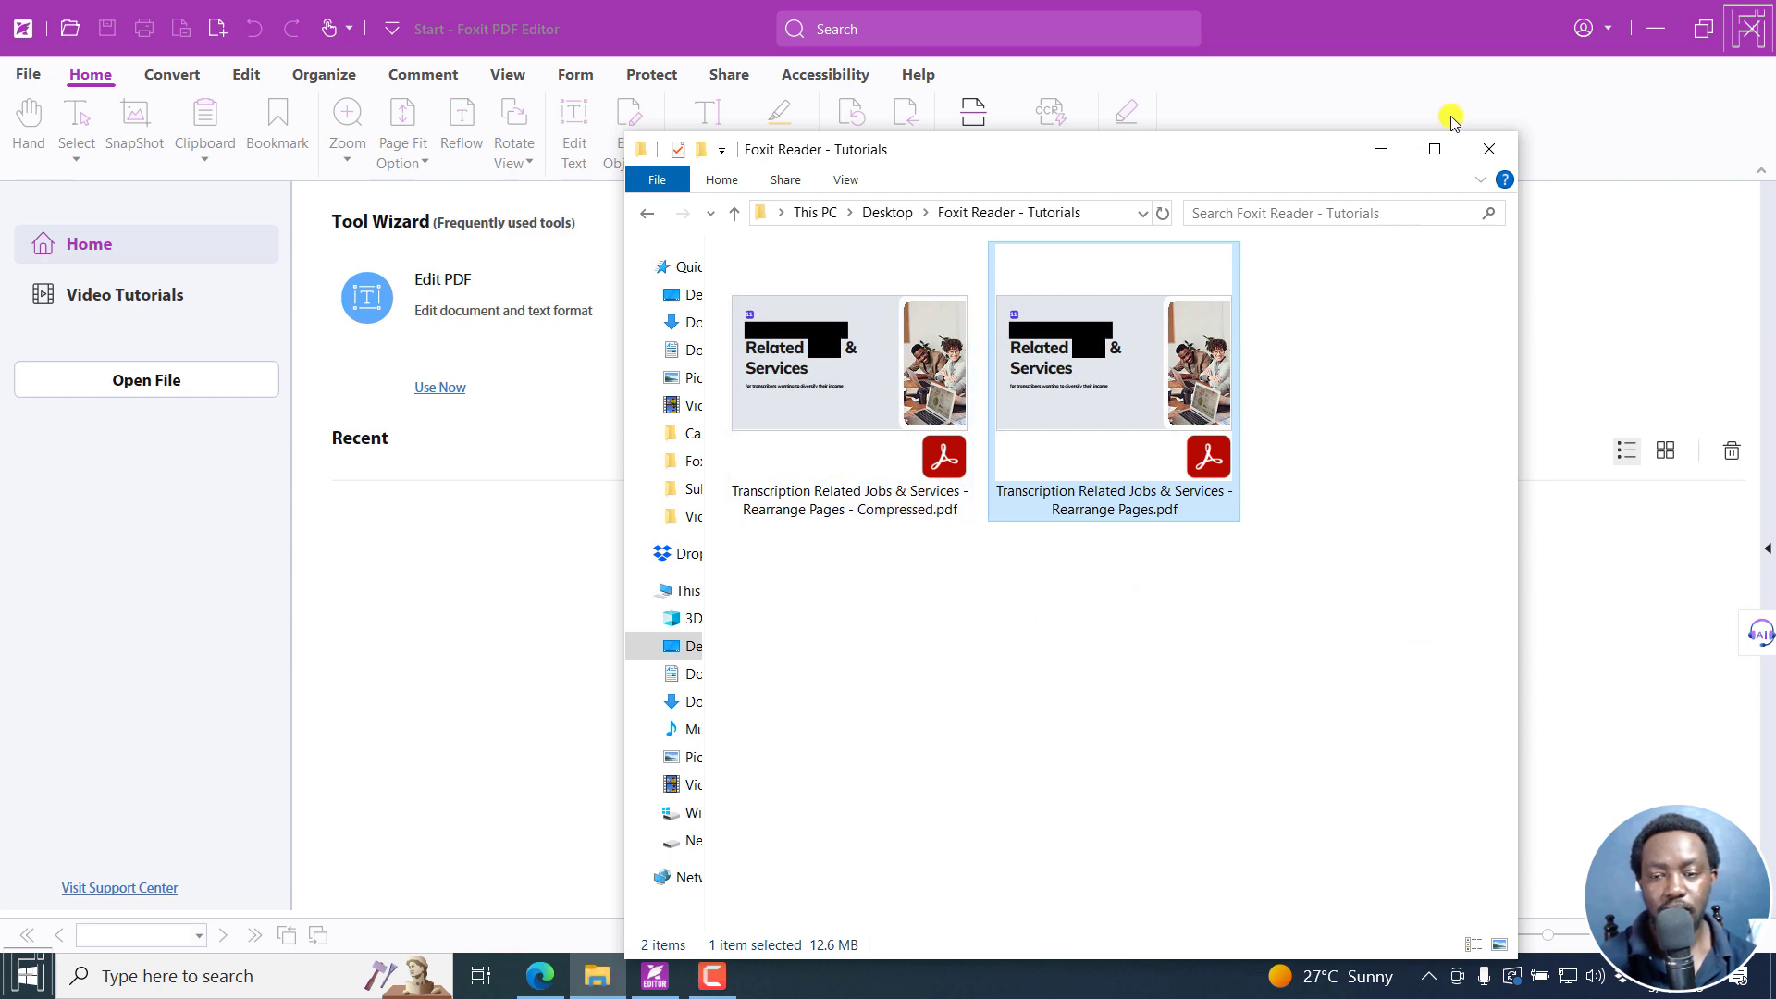
- Maximize Explorer and select the Compressed PDF to read its 1.83 MB size
click(1433, 151)
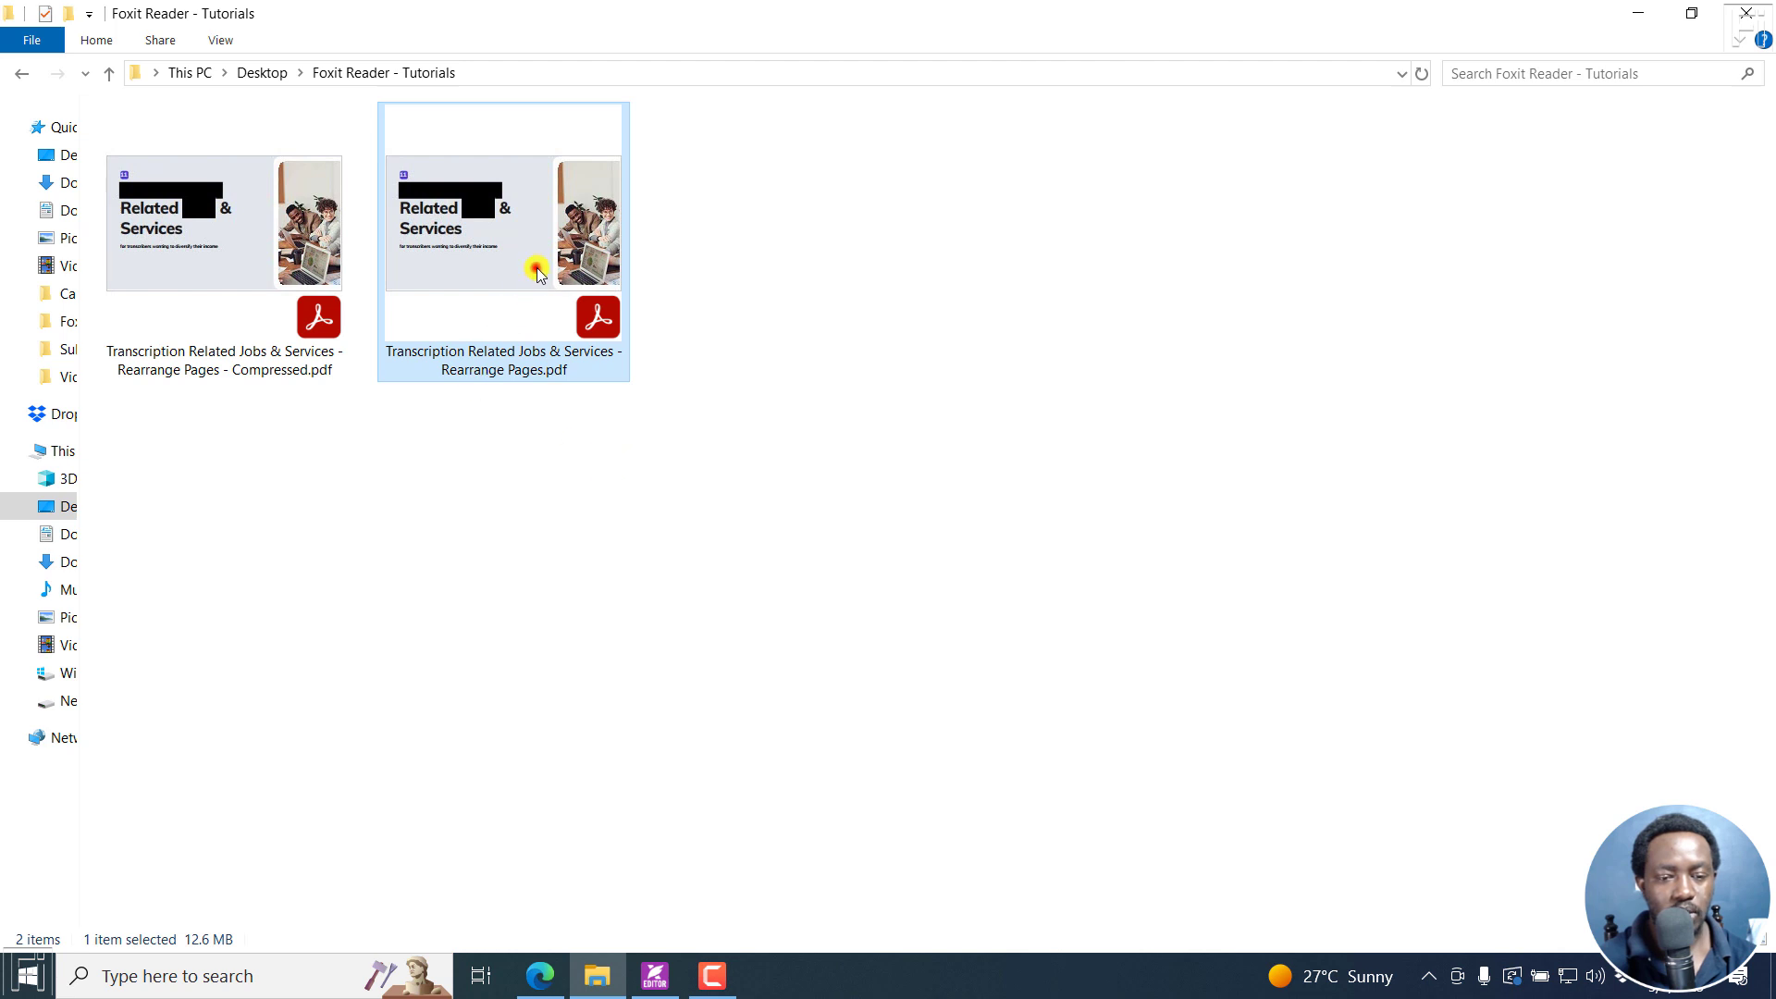
click(229, 322)
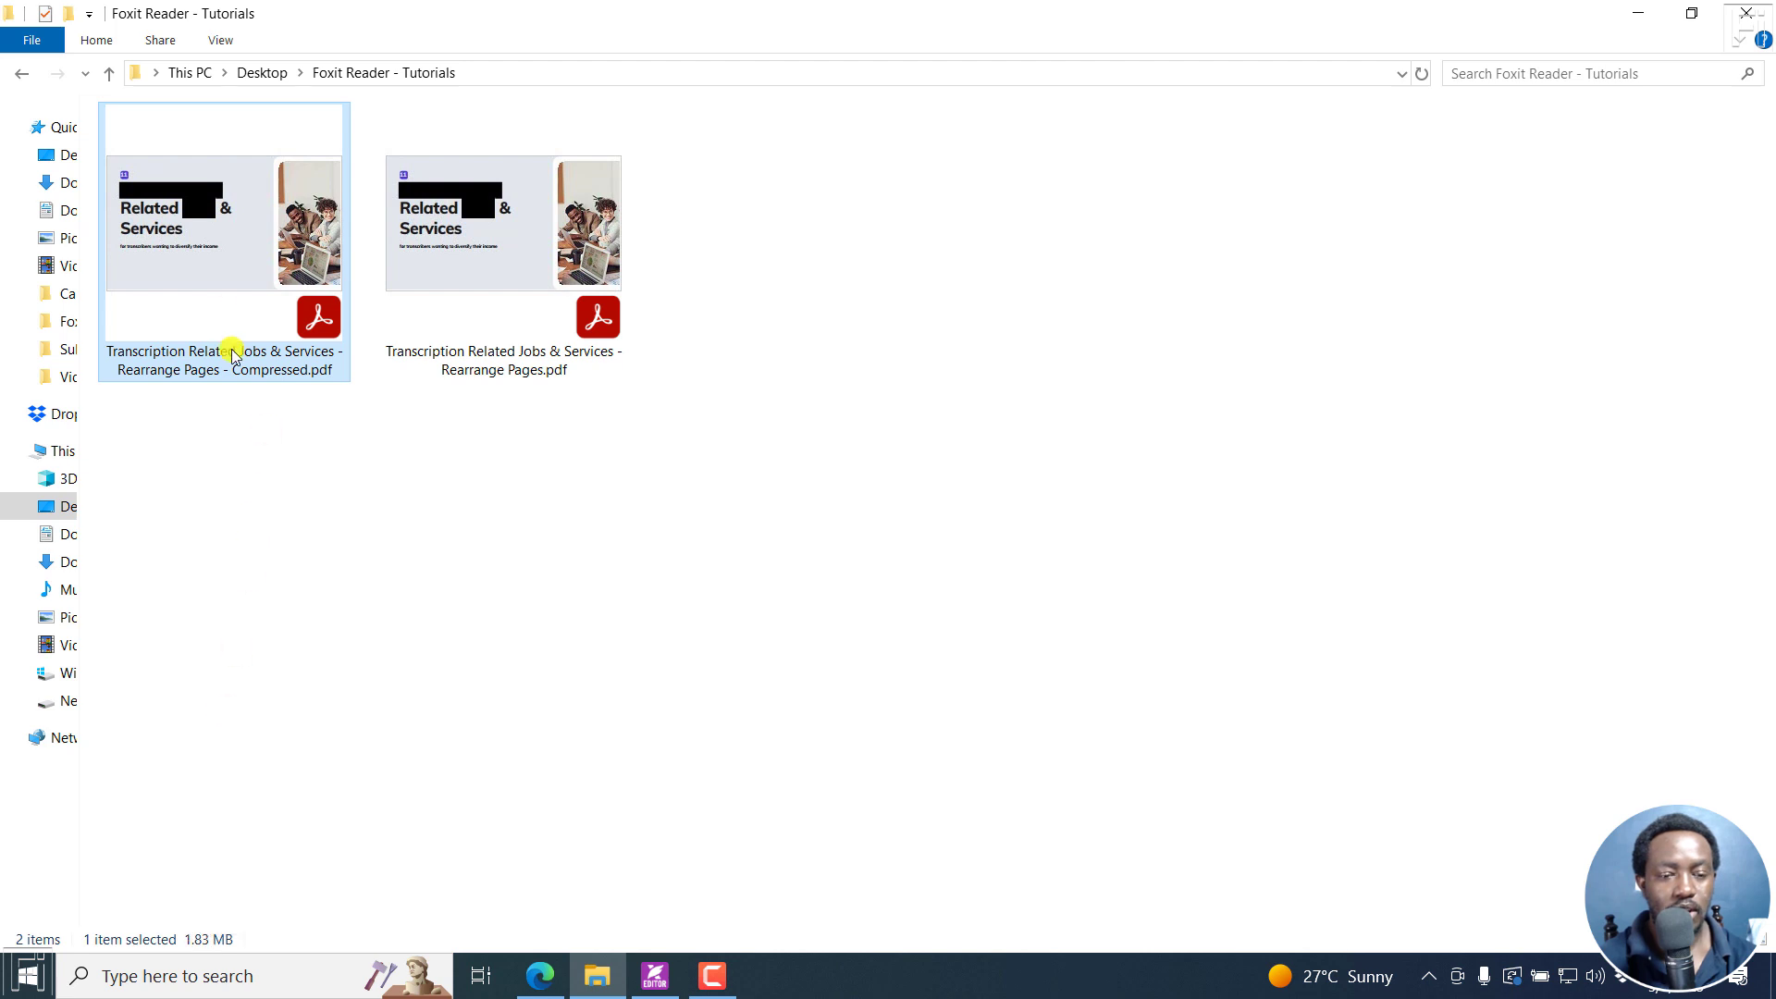
- View the Compressed PDF in Acrobat at 50% through page 11, then minimize Acrobat
double_click(201, 239)
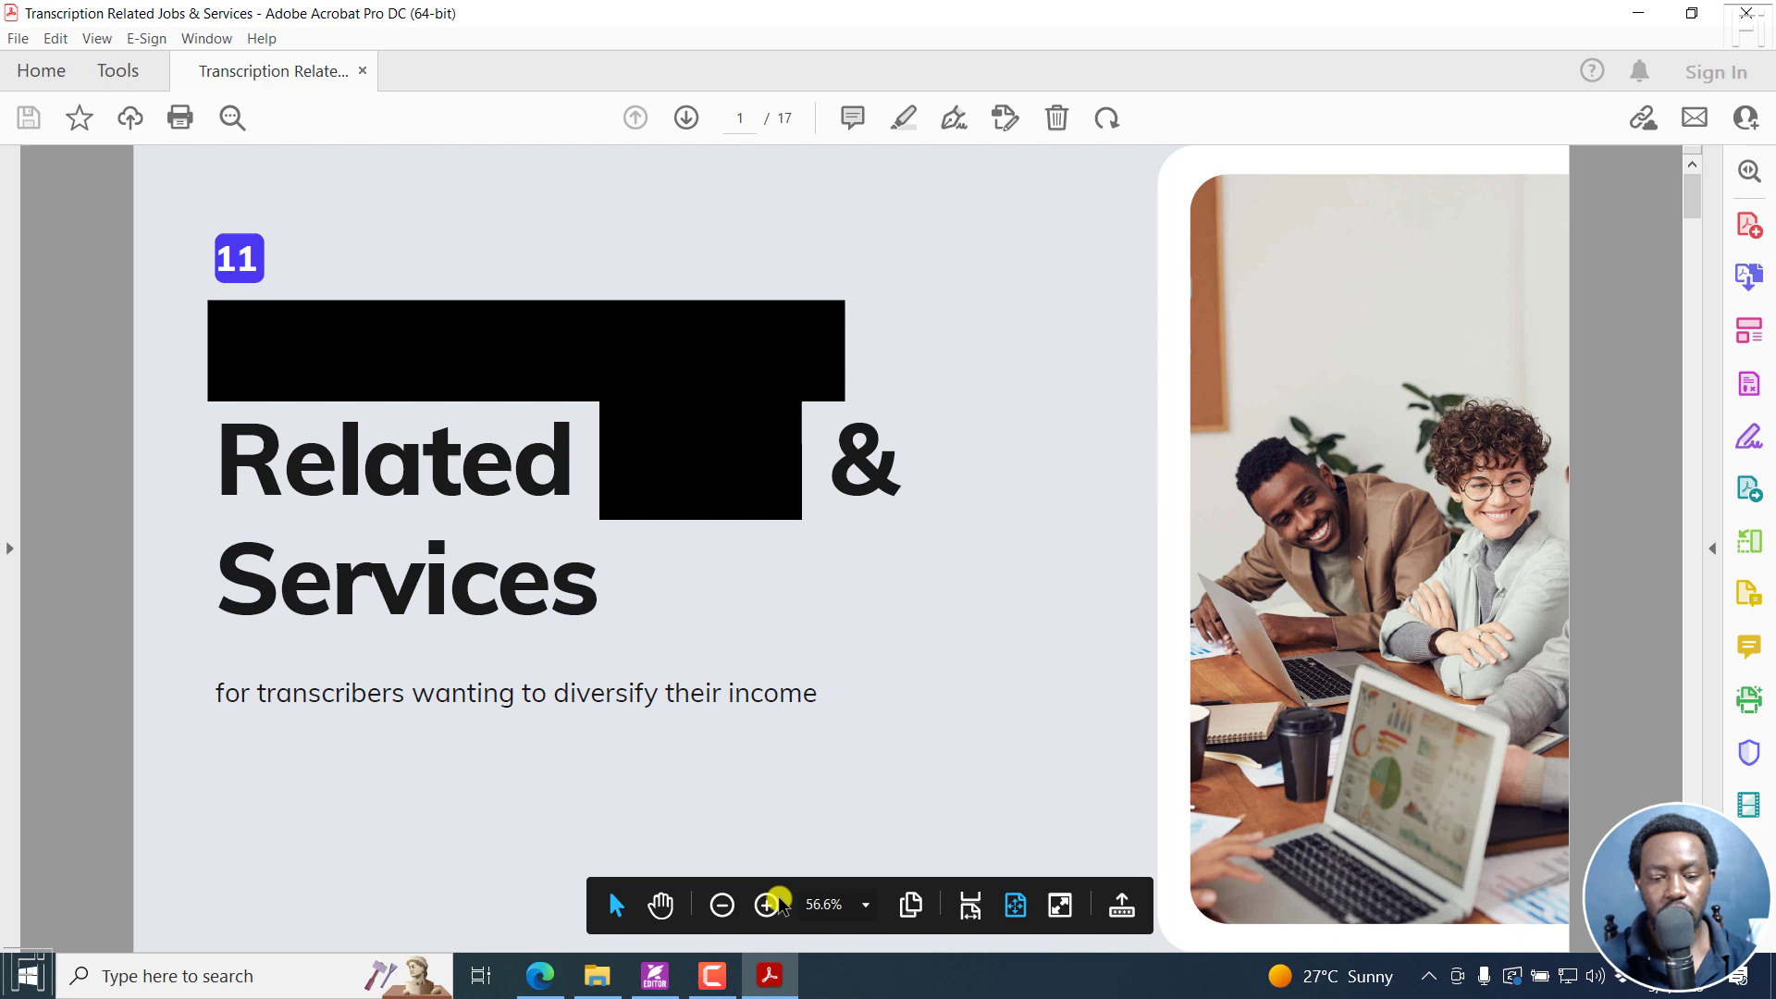
click(722, 906)
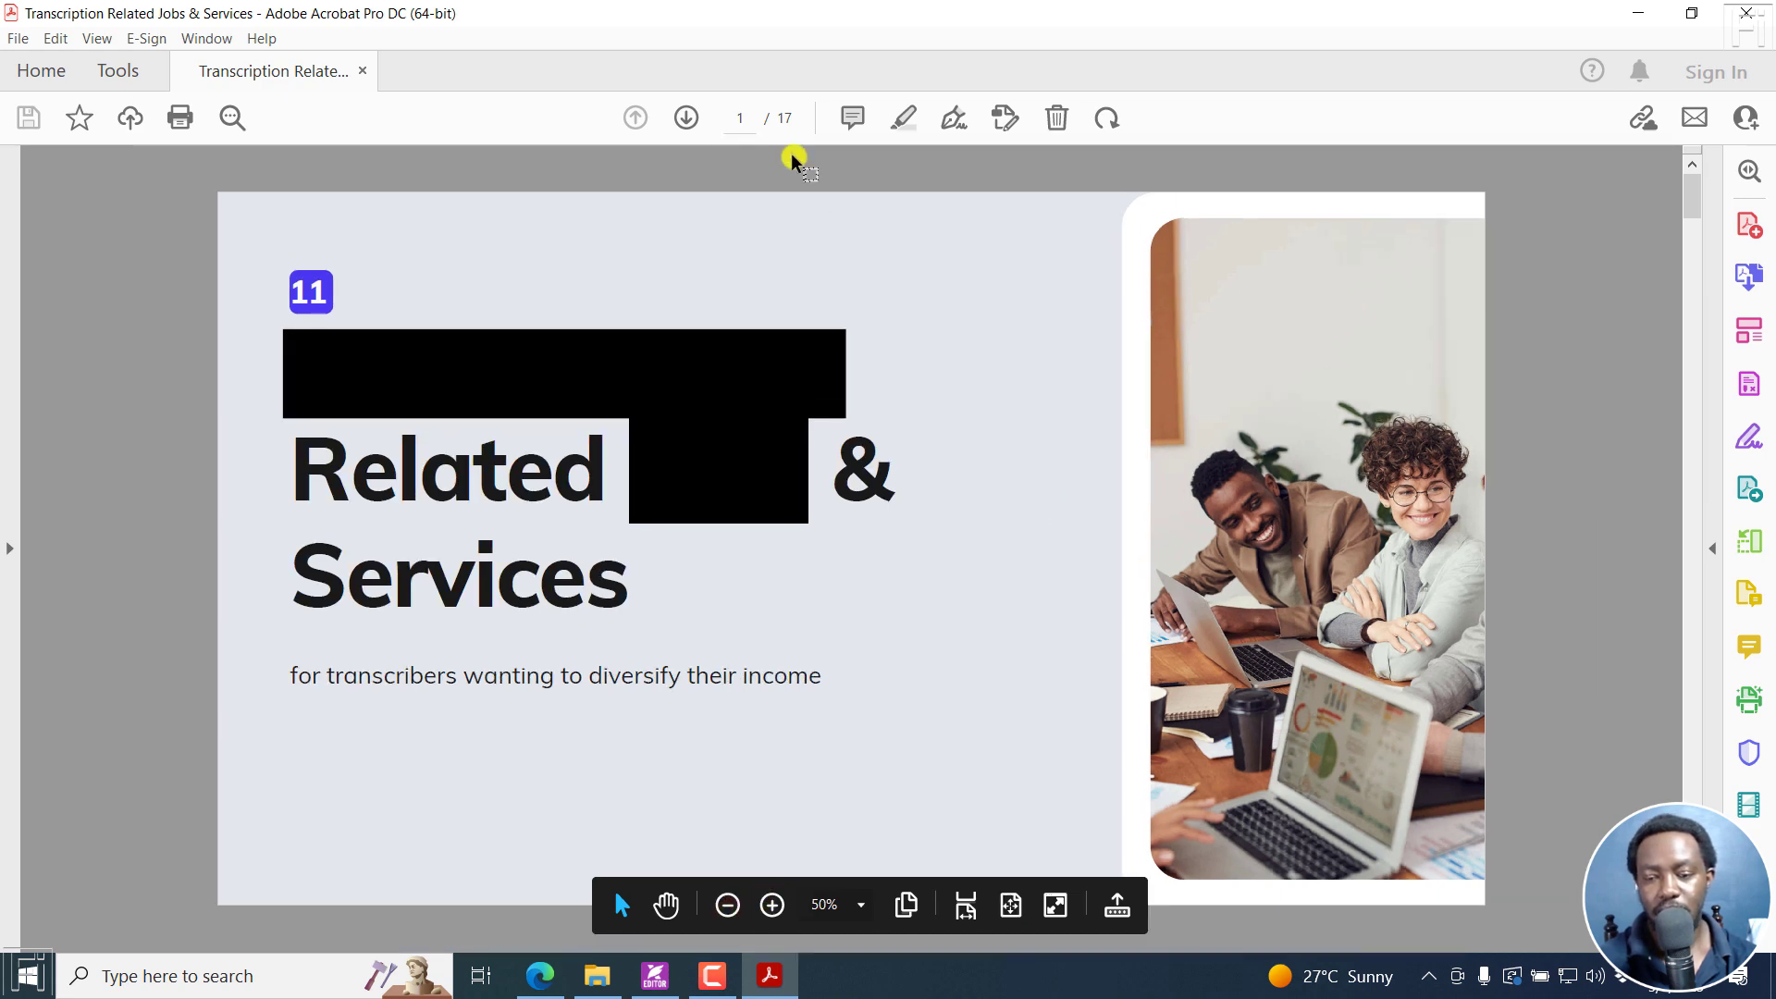
click(685, 120)
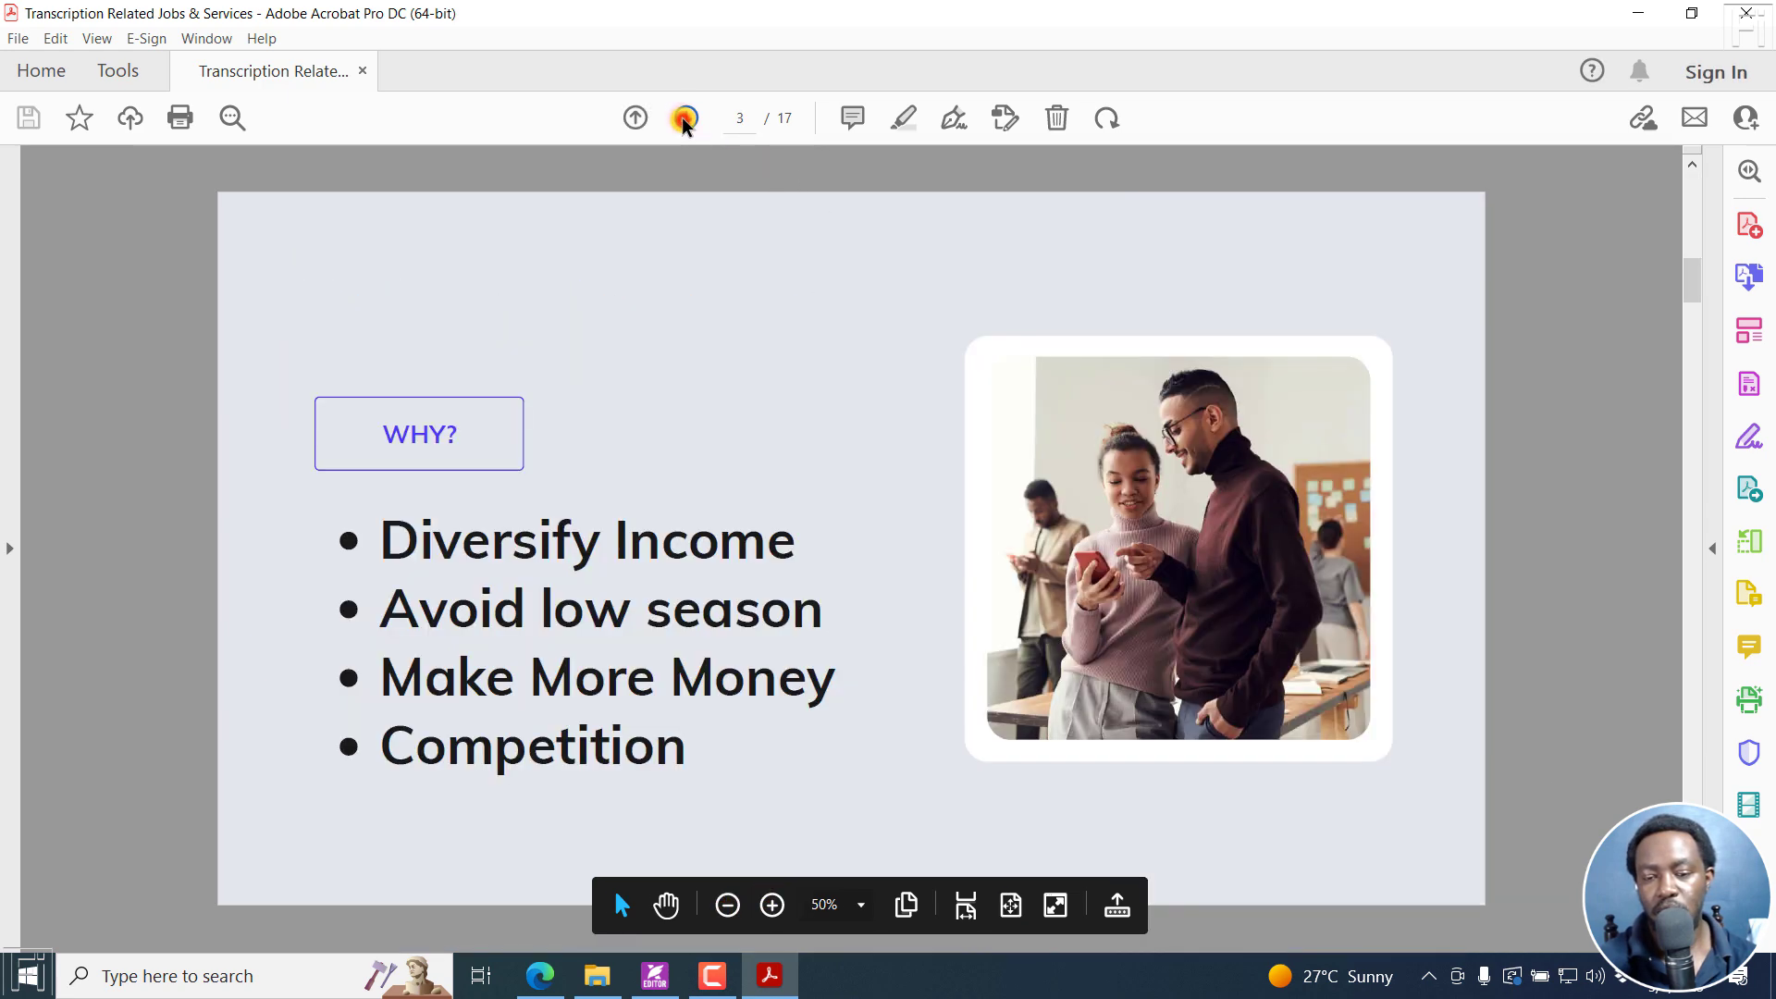
click(684, 120)
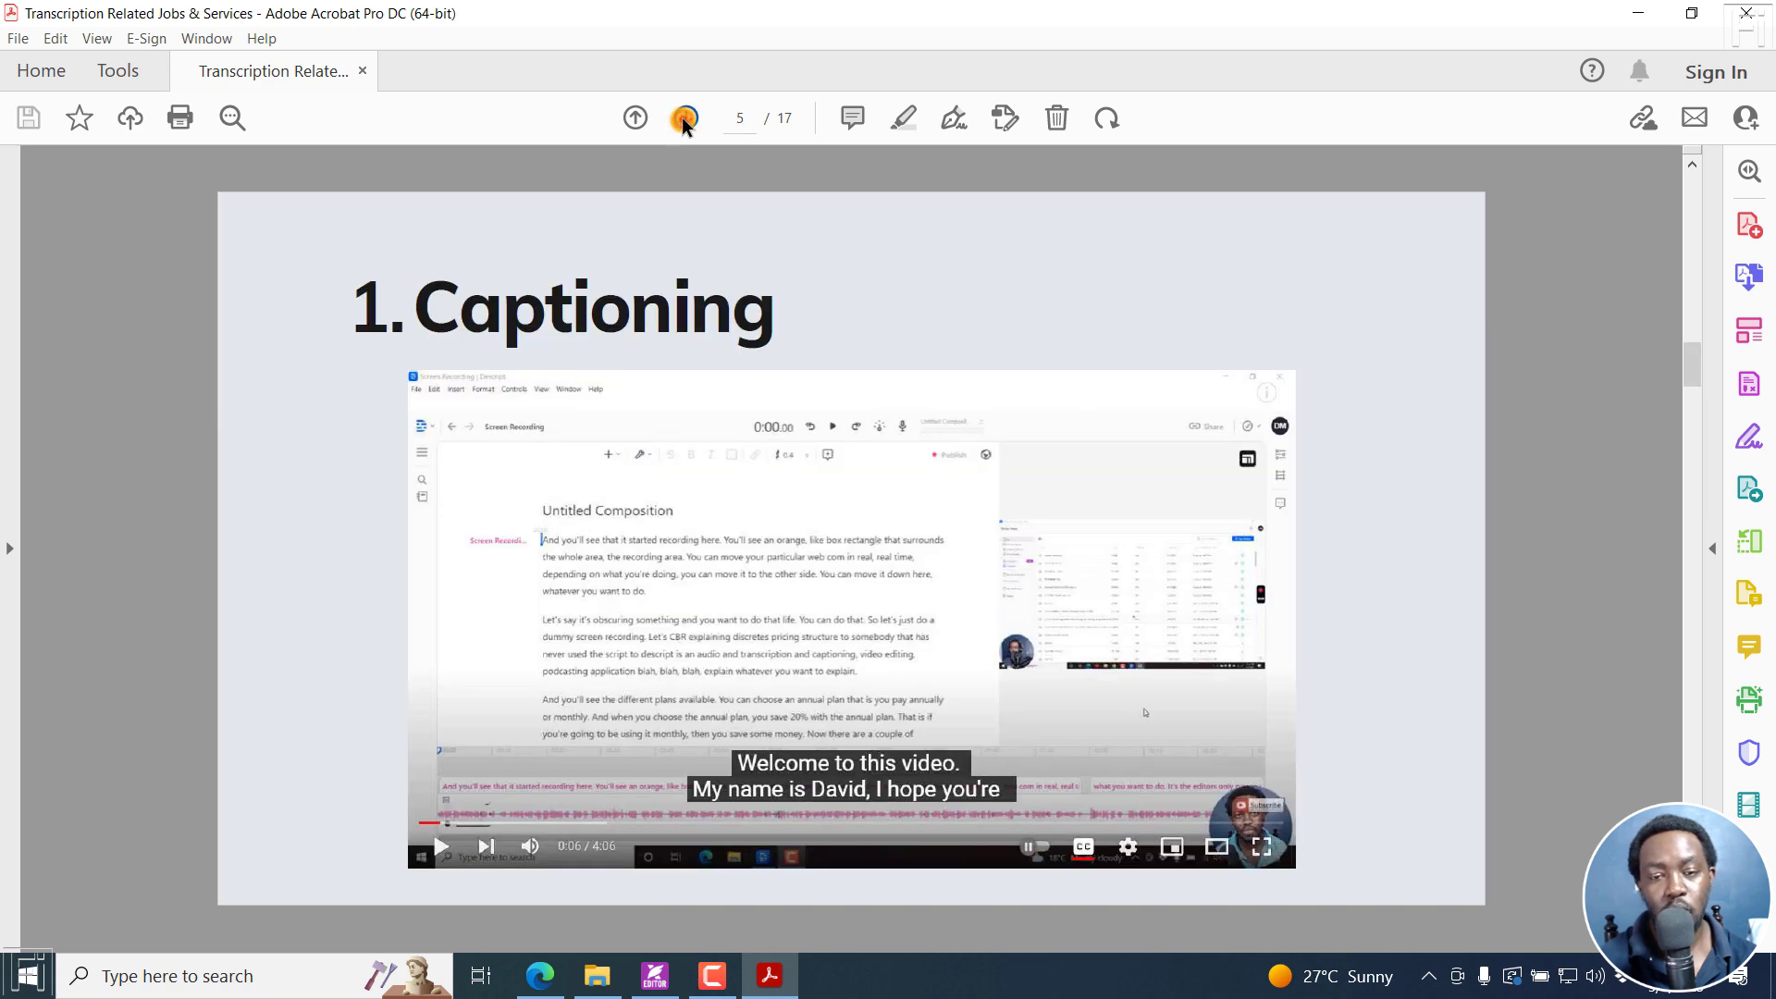
click(684, 120)
click(687, 119)
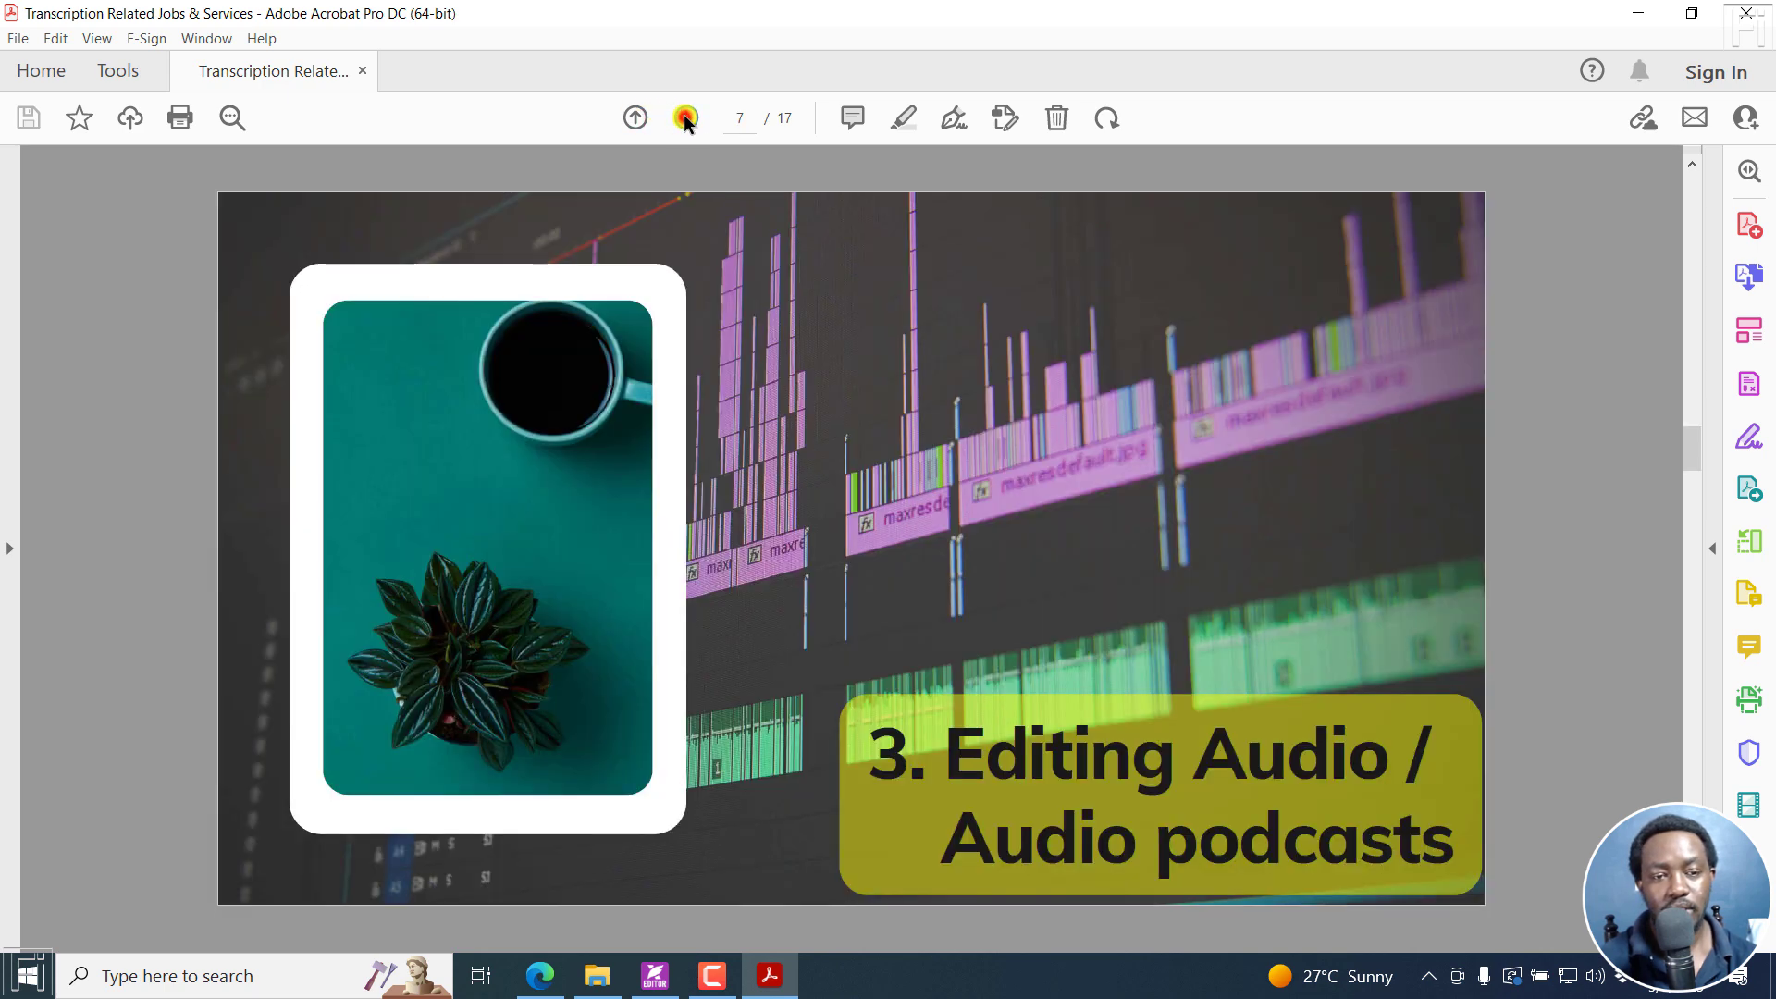
click(685, 120)
click(687, 120)
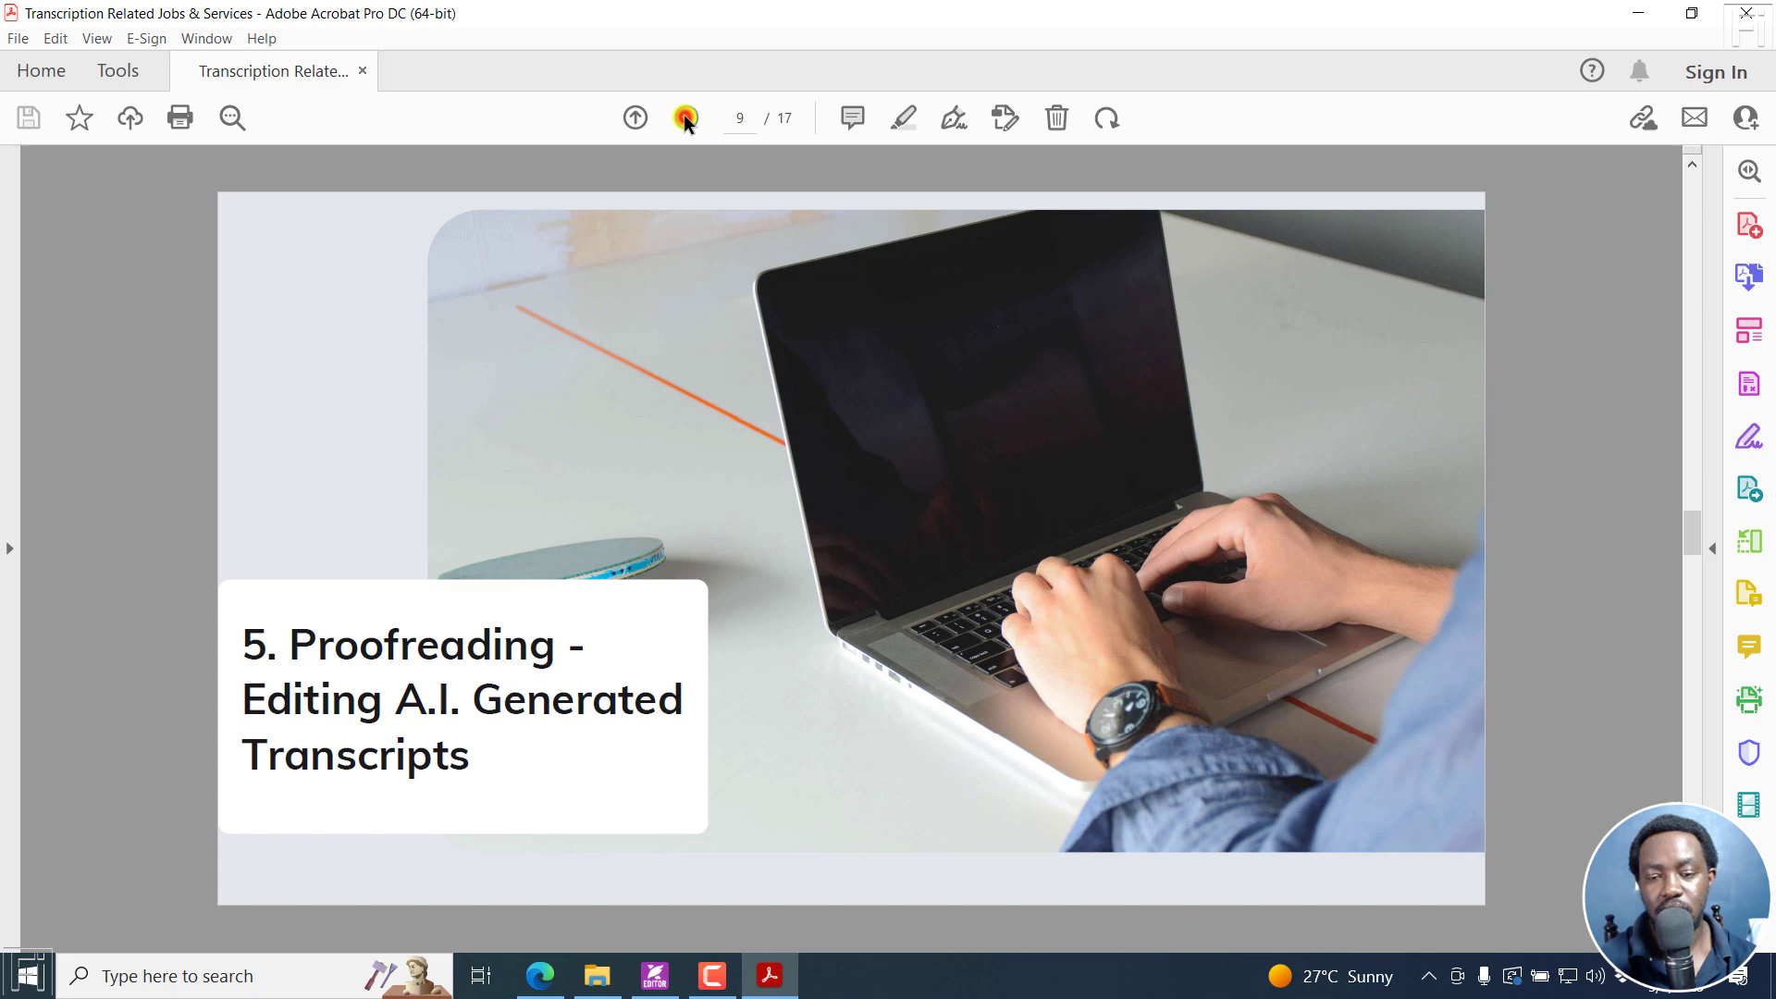
click(685, 119)
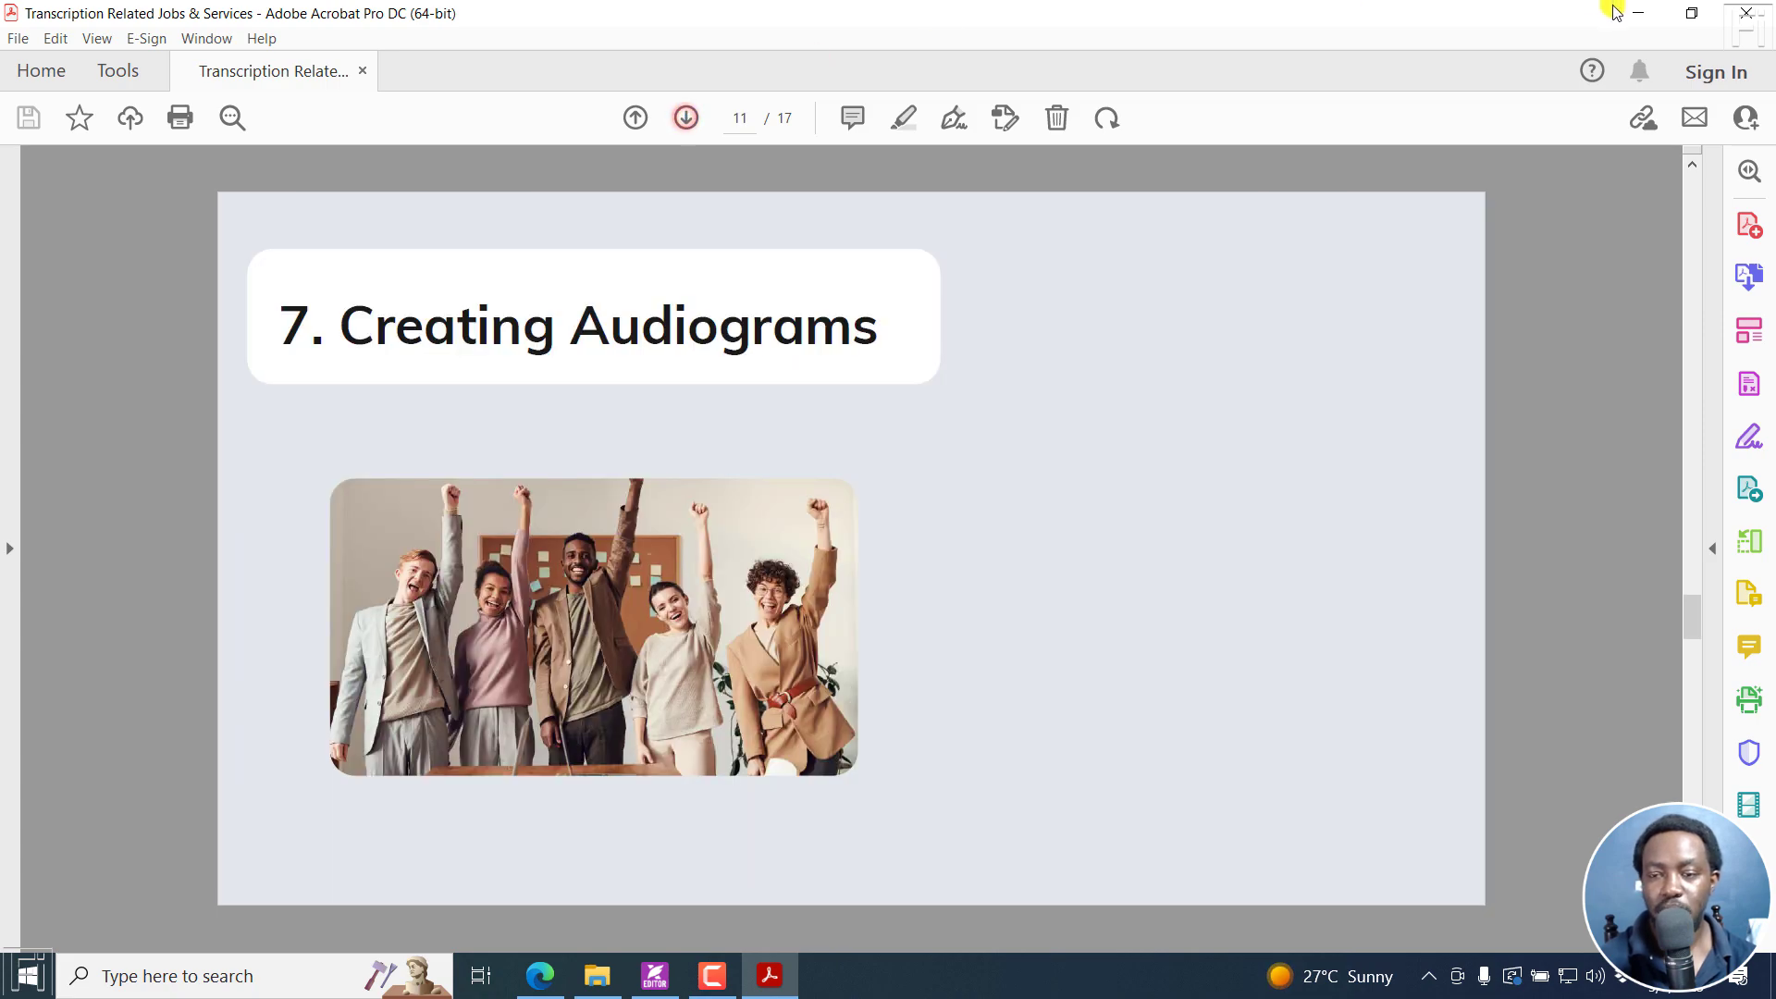
click(1635, 14)
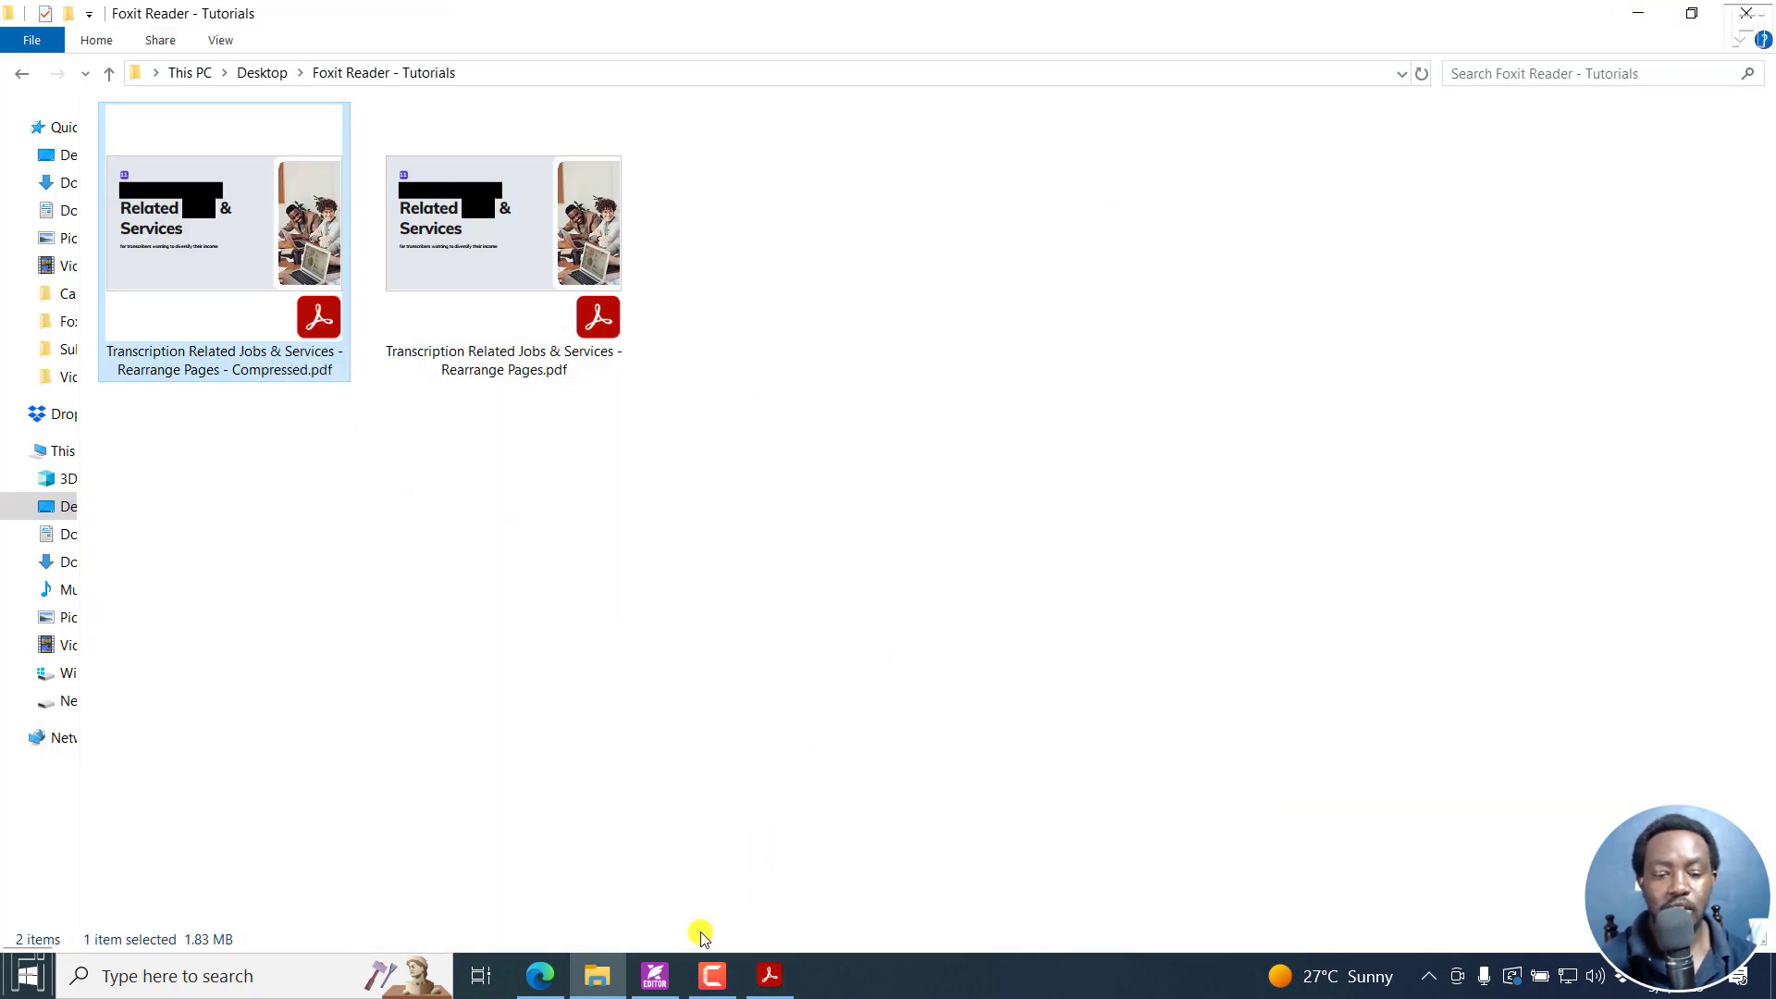
- Bring Foxit PDF Editor's start screen, with its empty recent list, back to the front
click(664, 977)
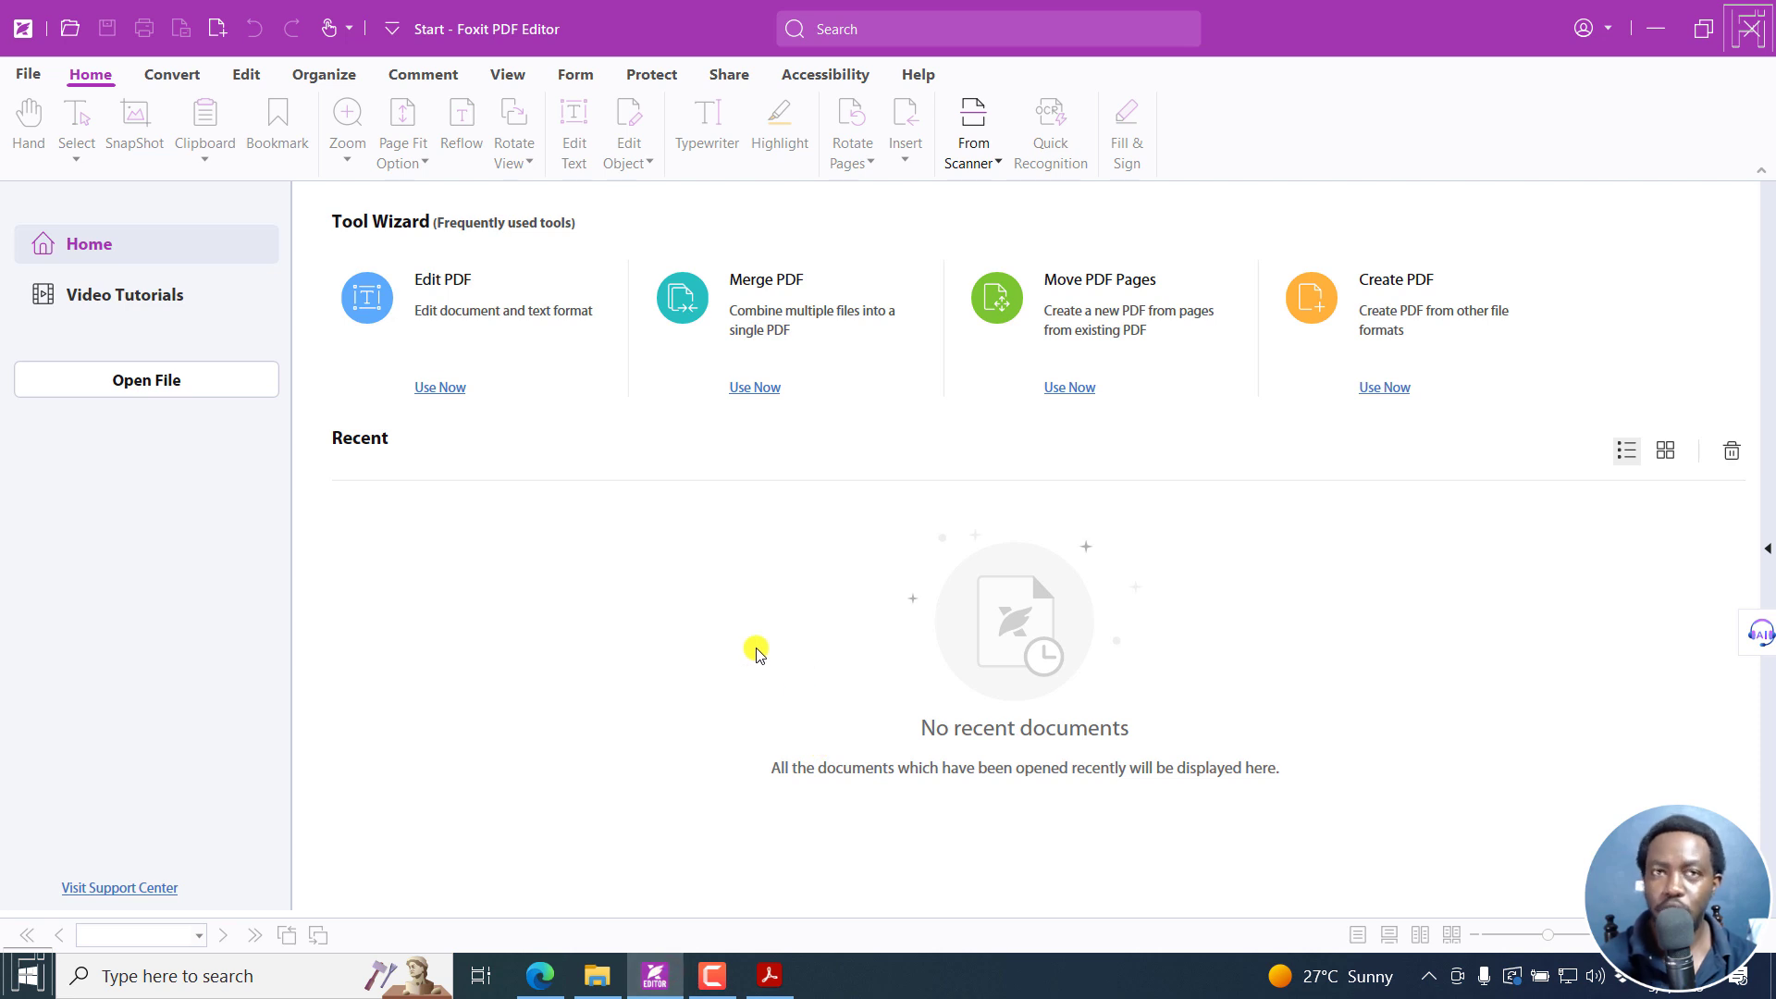